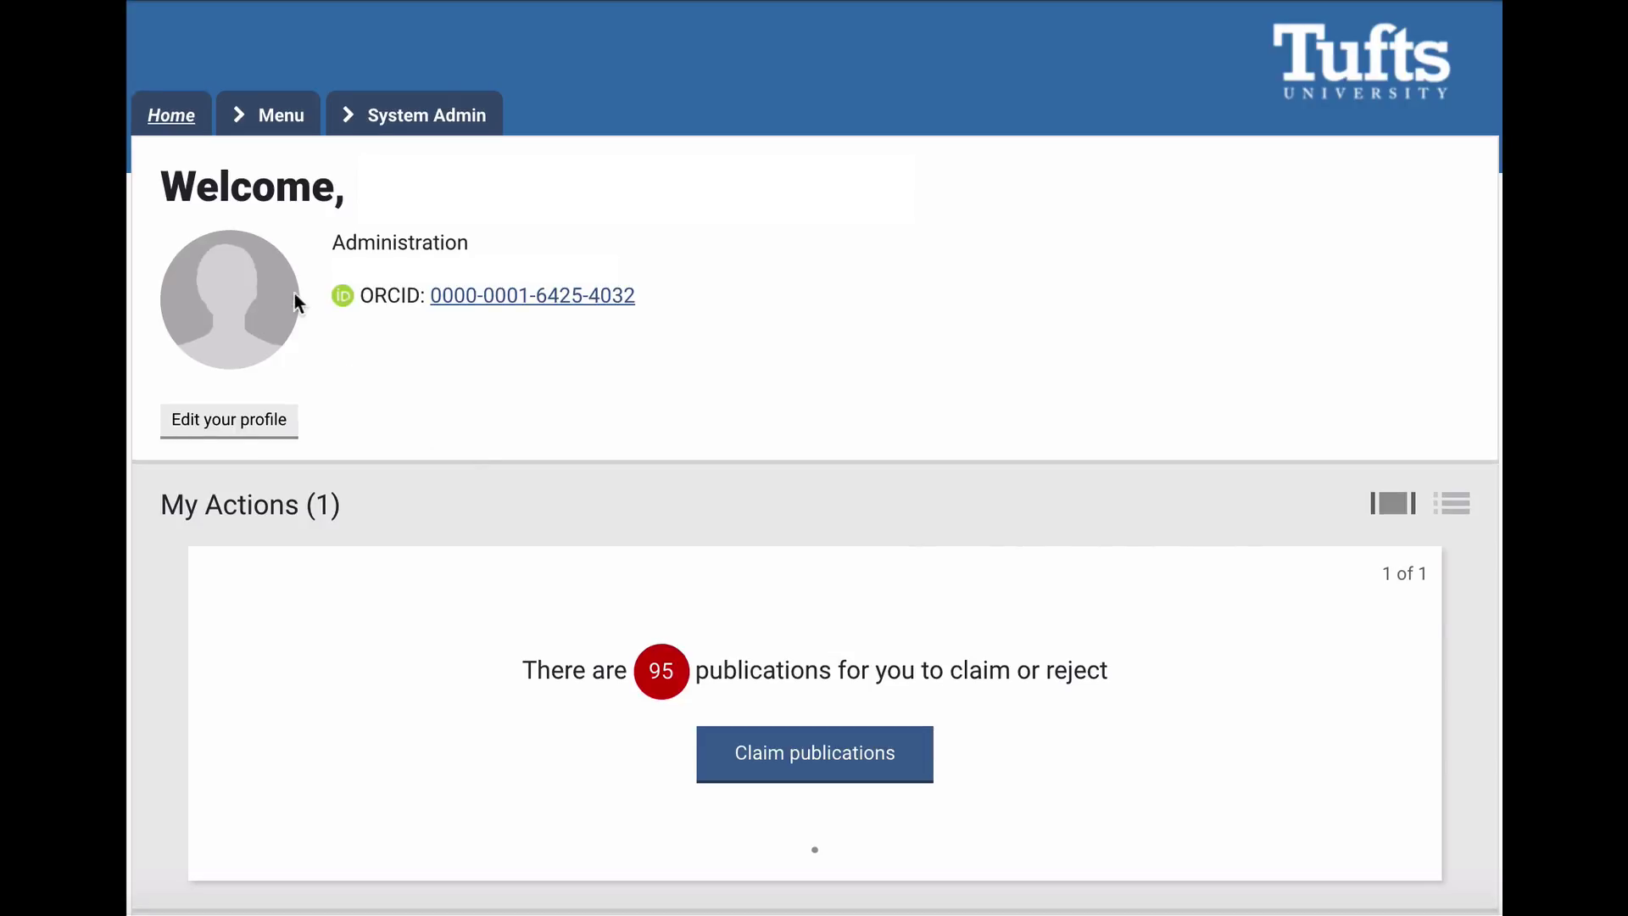
- Open the automatic publication claiming page for managing publishing identifiers
click(270, 127)
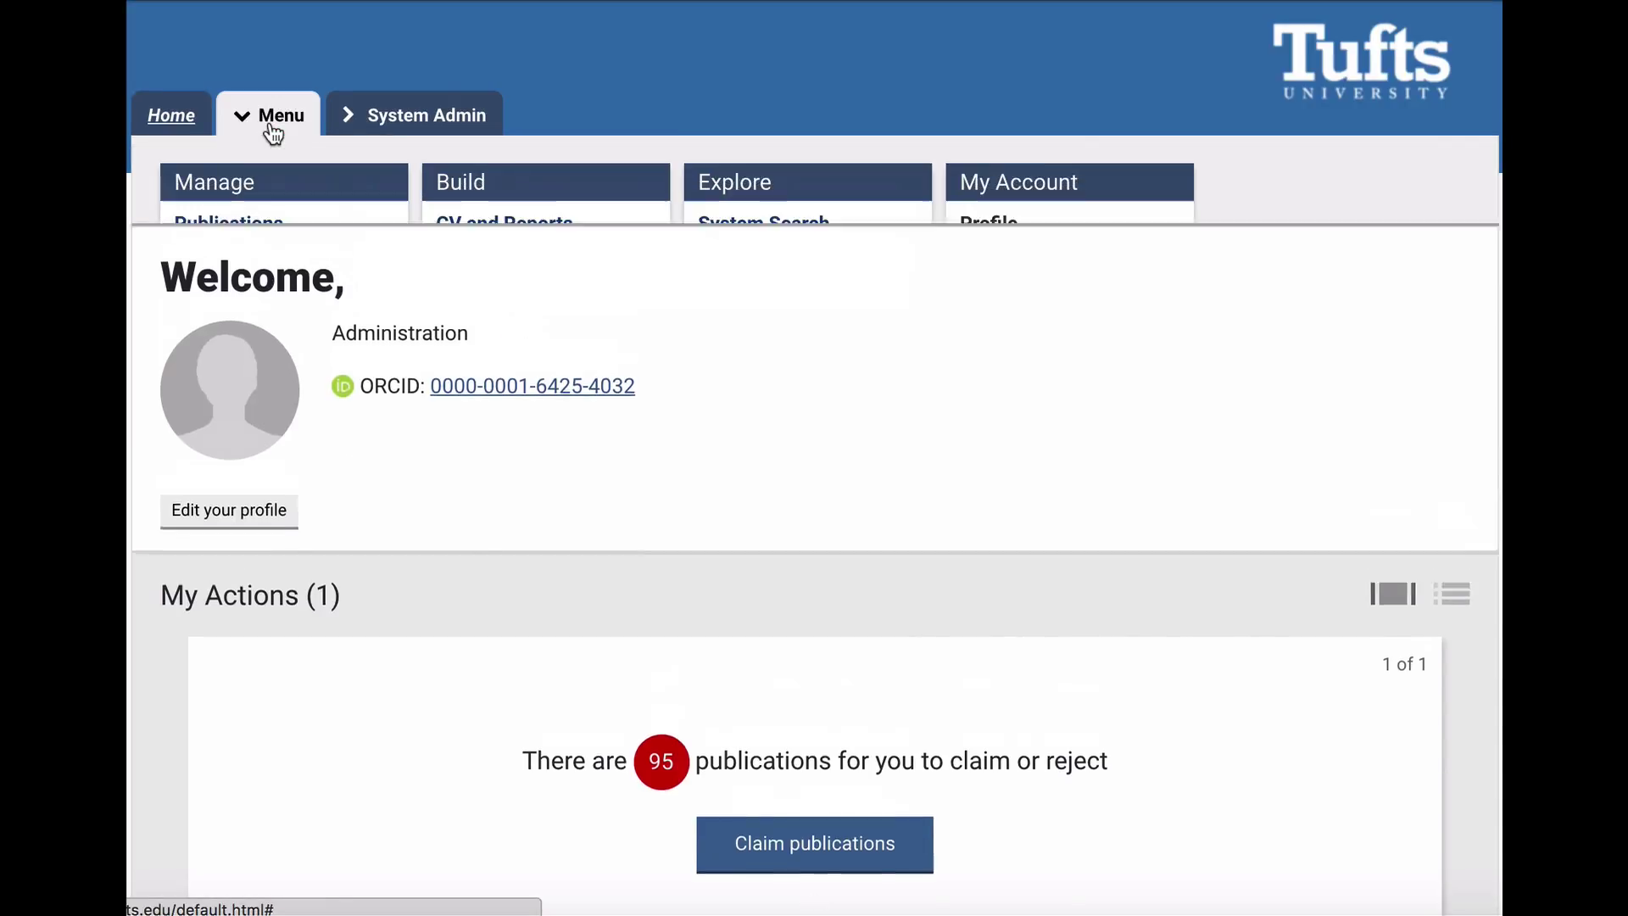
click(239, 290)
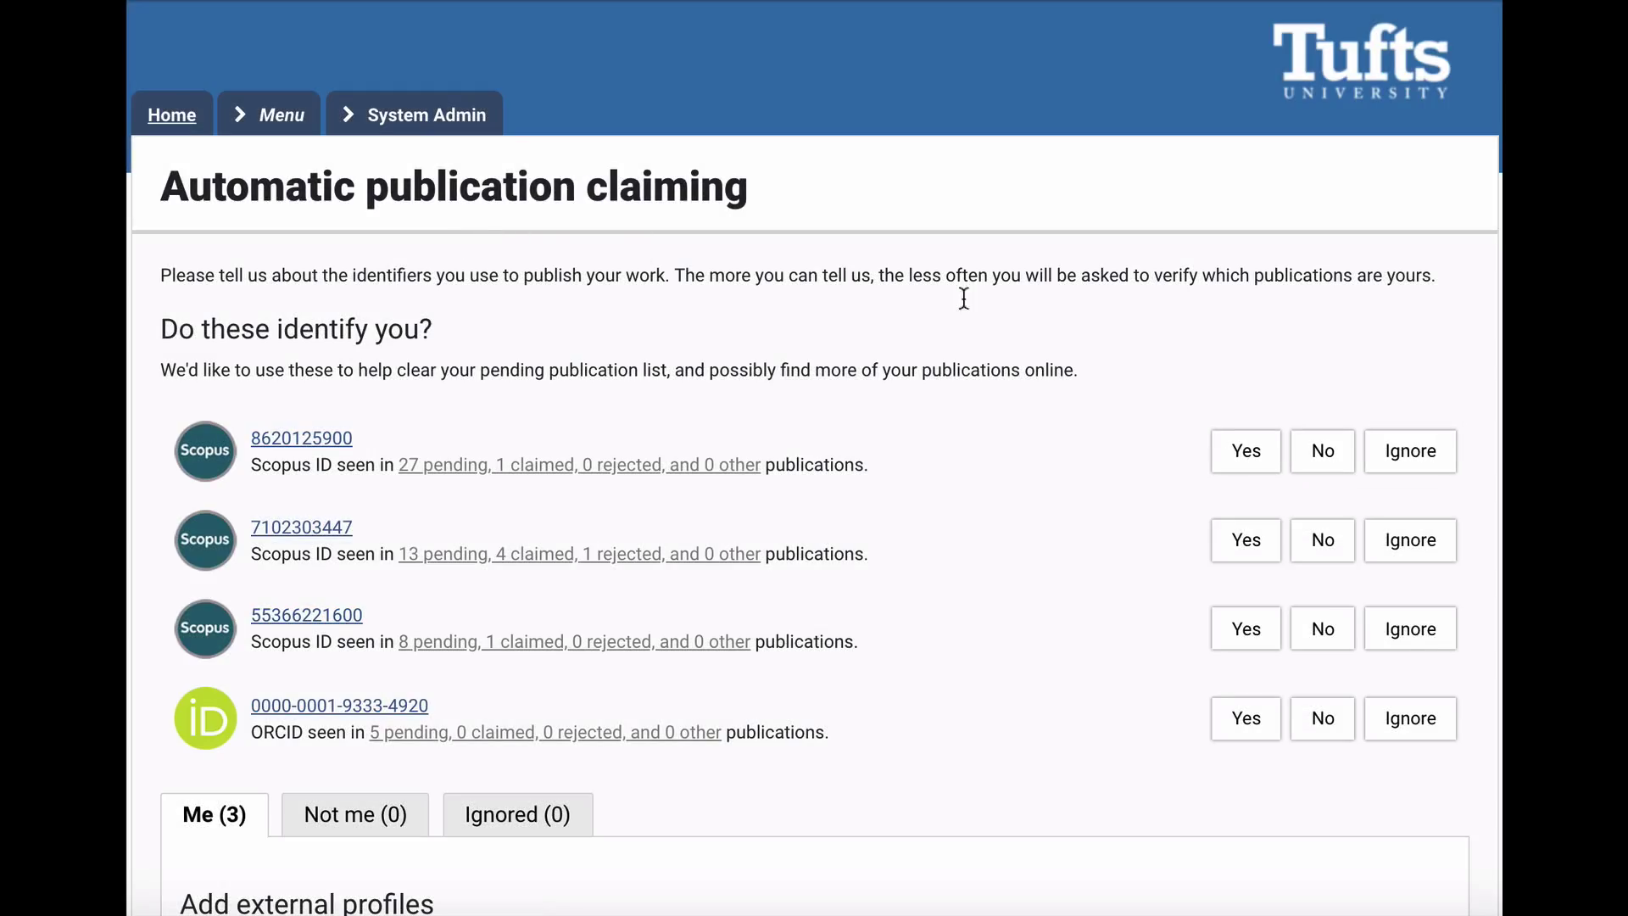
- Review the auto claim, auto suggest and auto reject options for the suggested ORCID, closing each dialog without applying them
click(1214, 717)
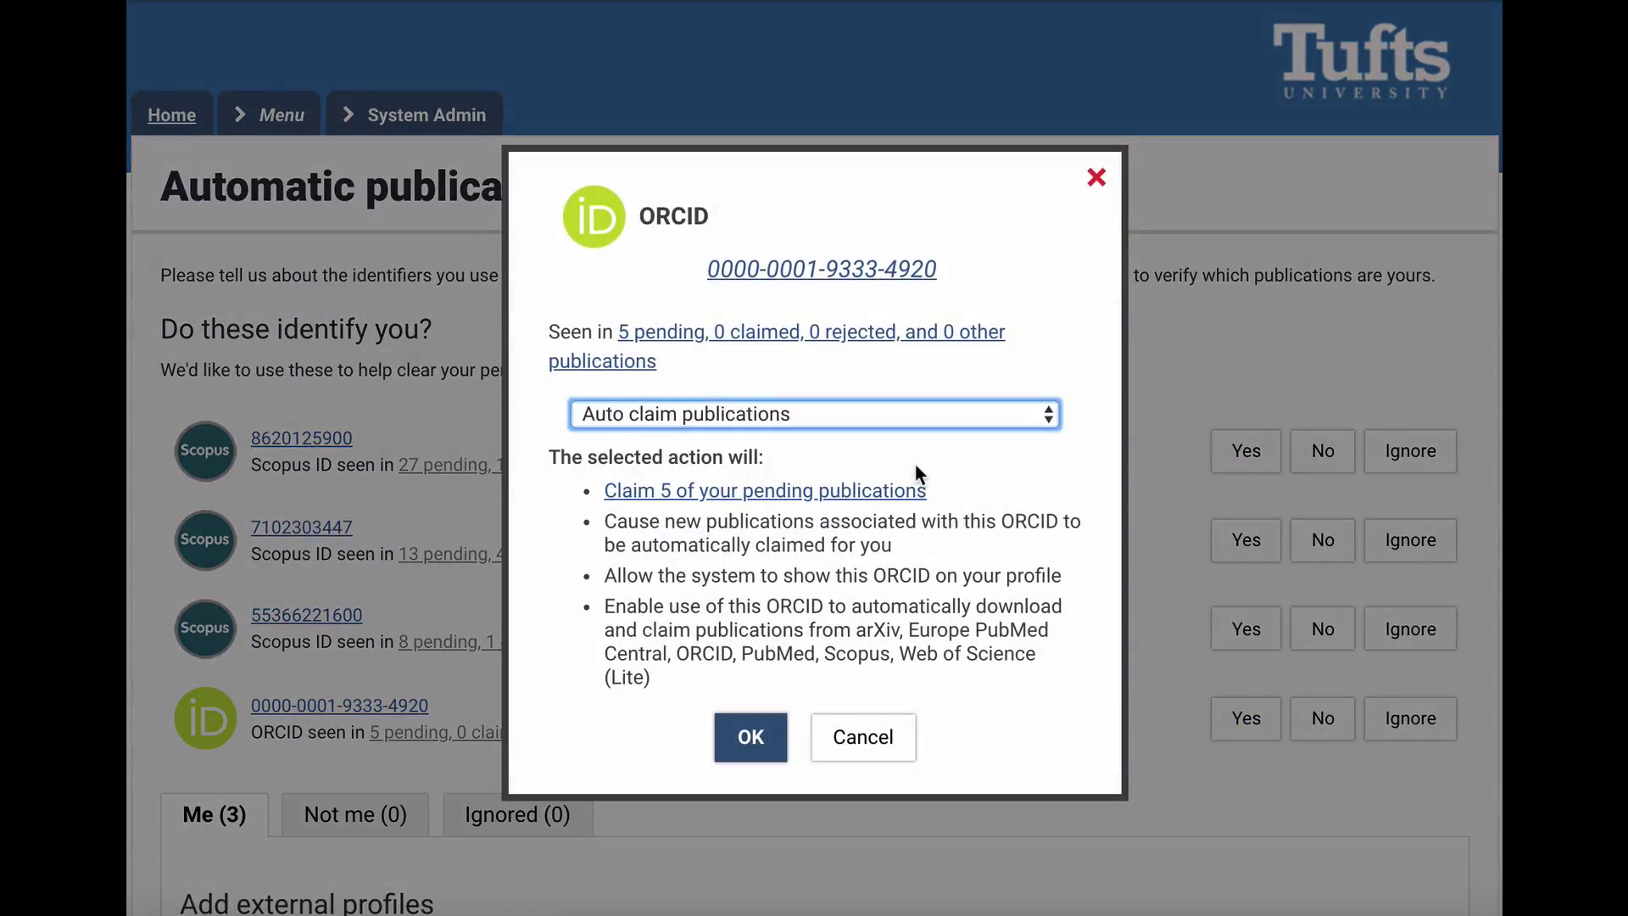
click(918, 415)
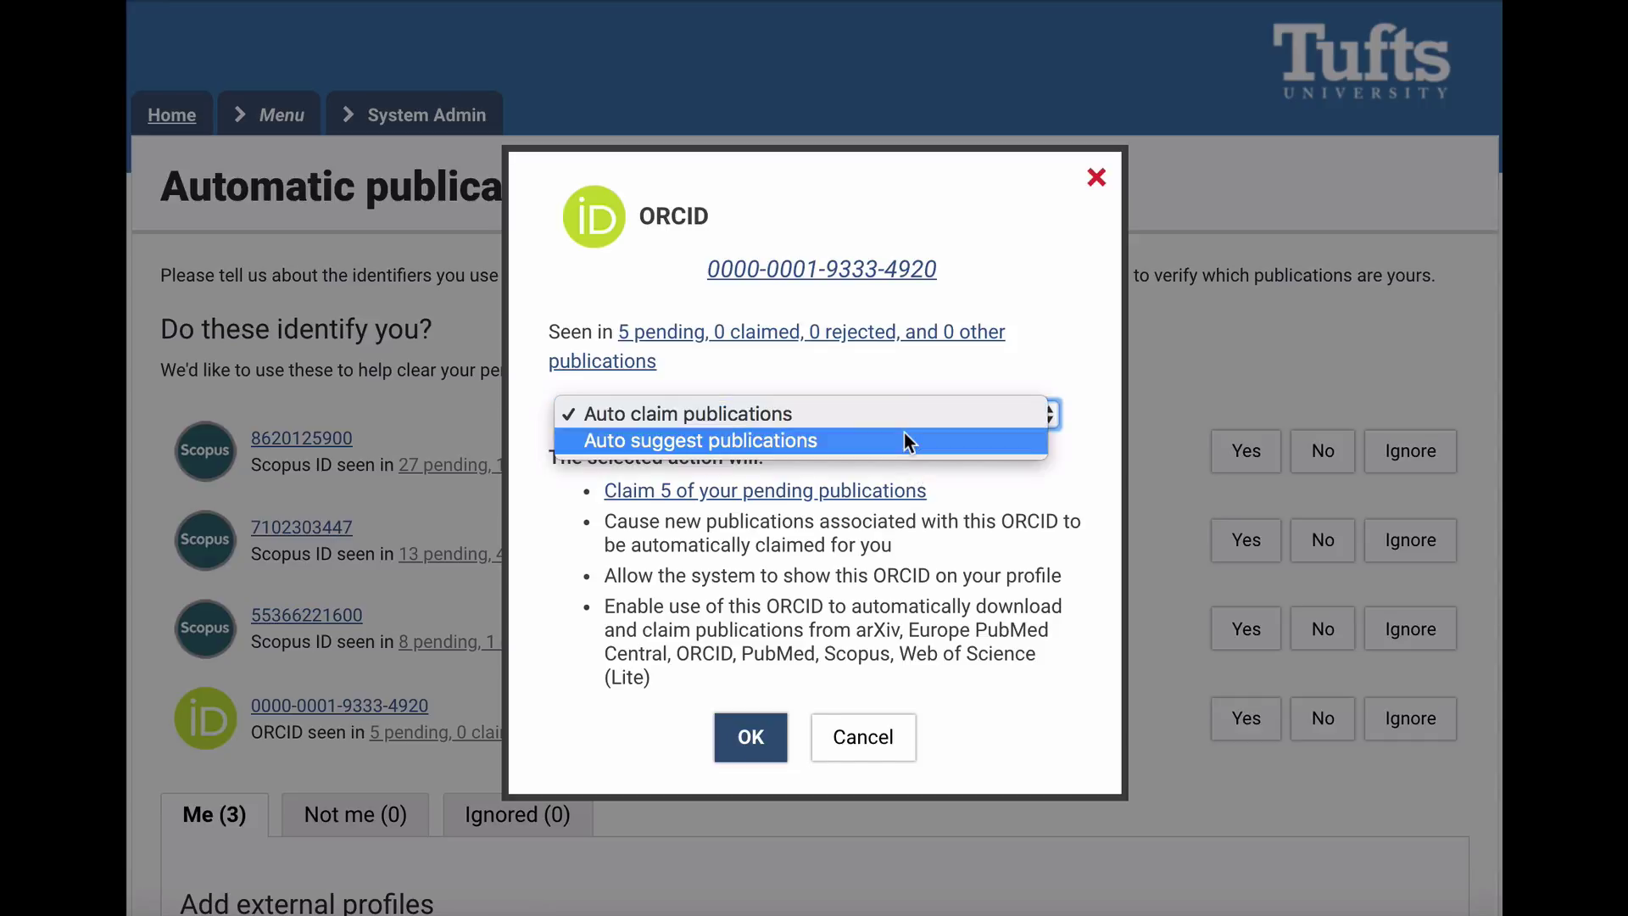
click(904, 441)
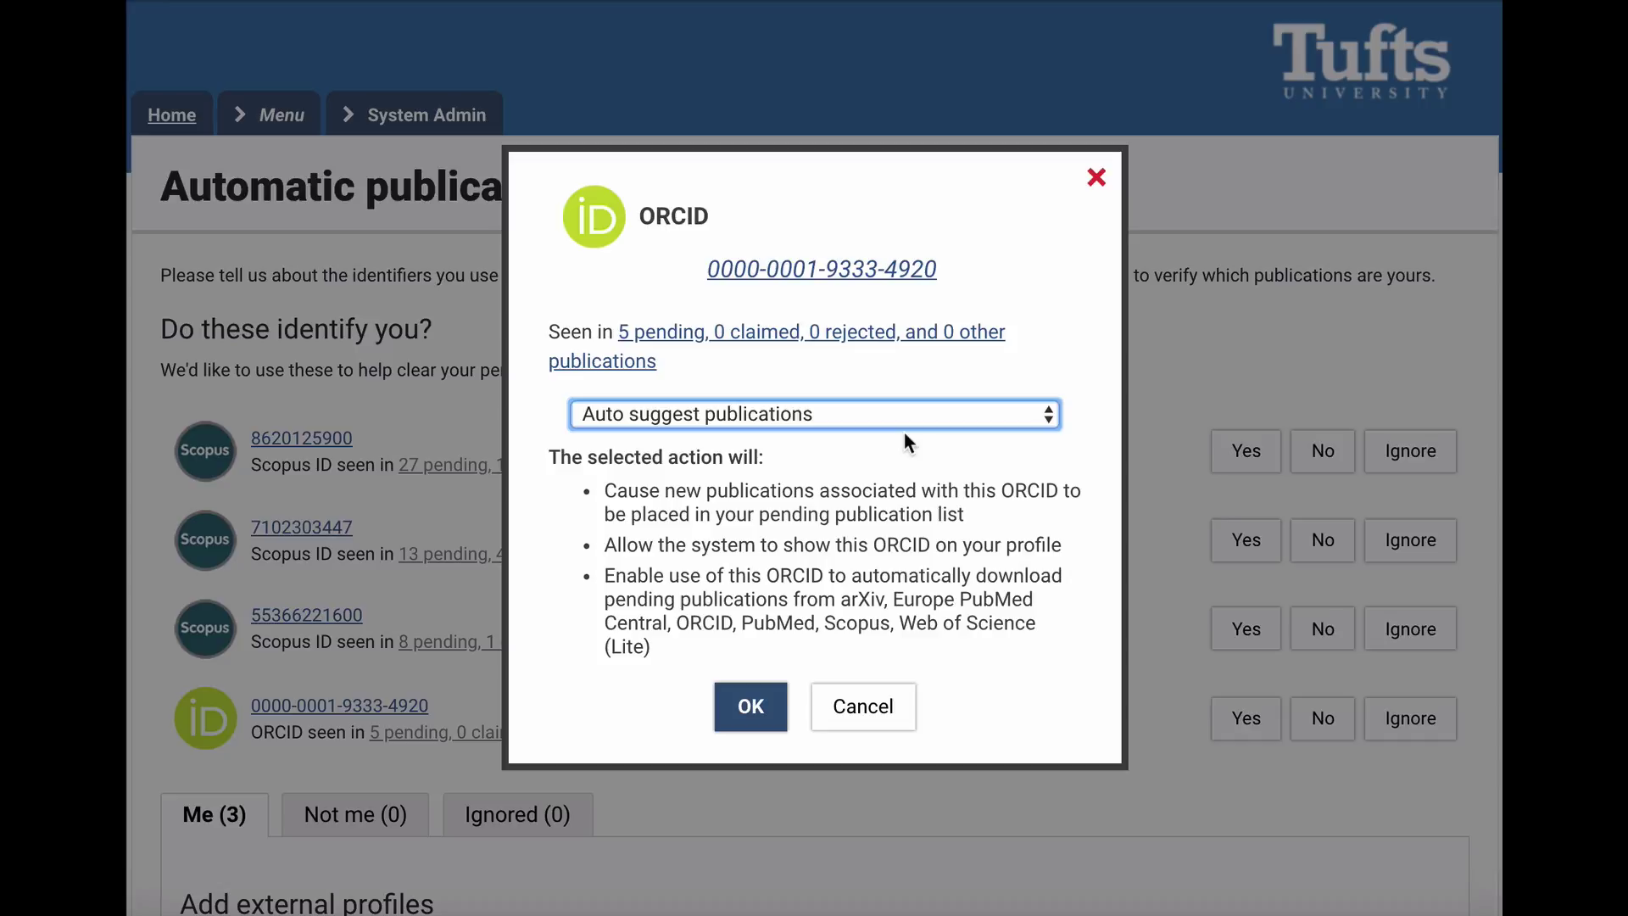
click(903, 442)
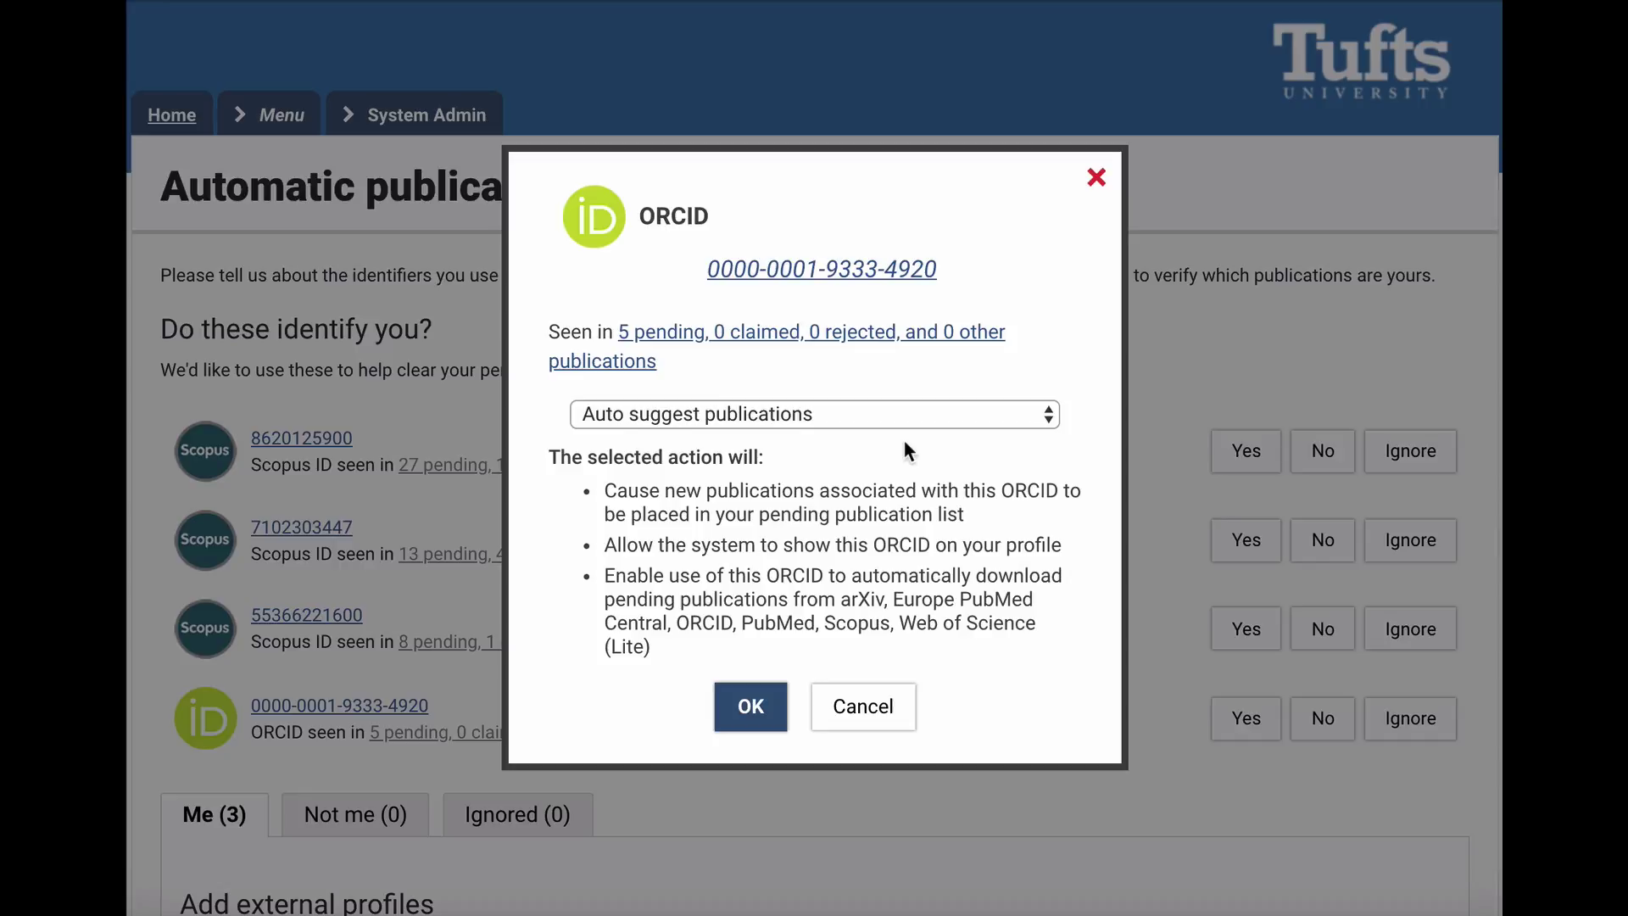
click(1090, 182)
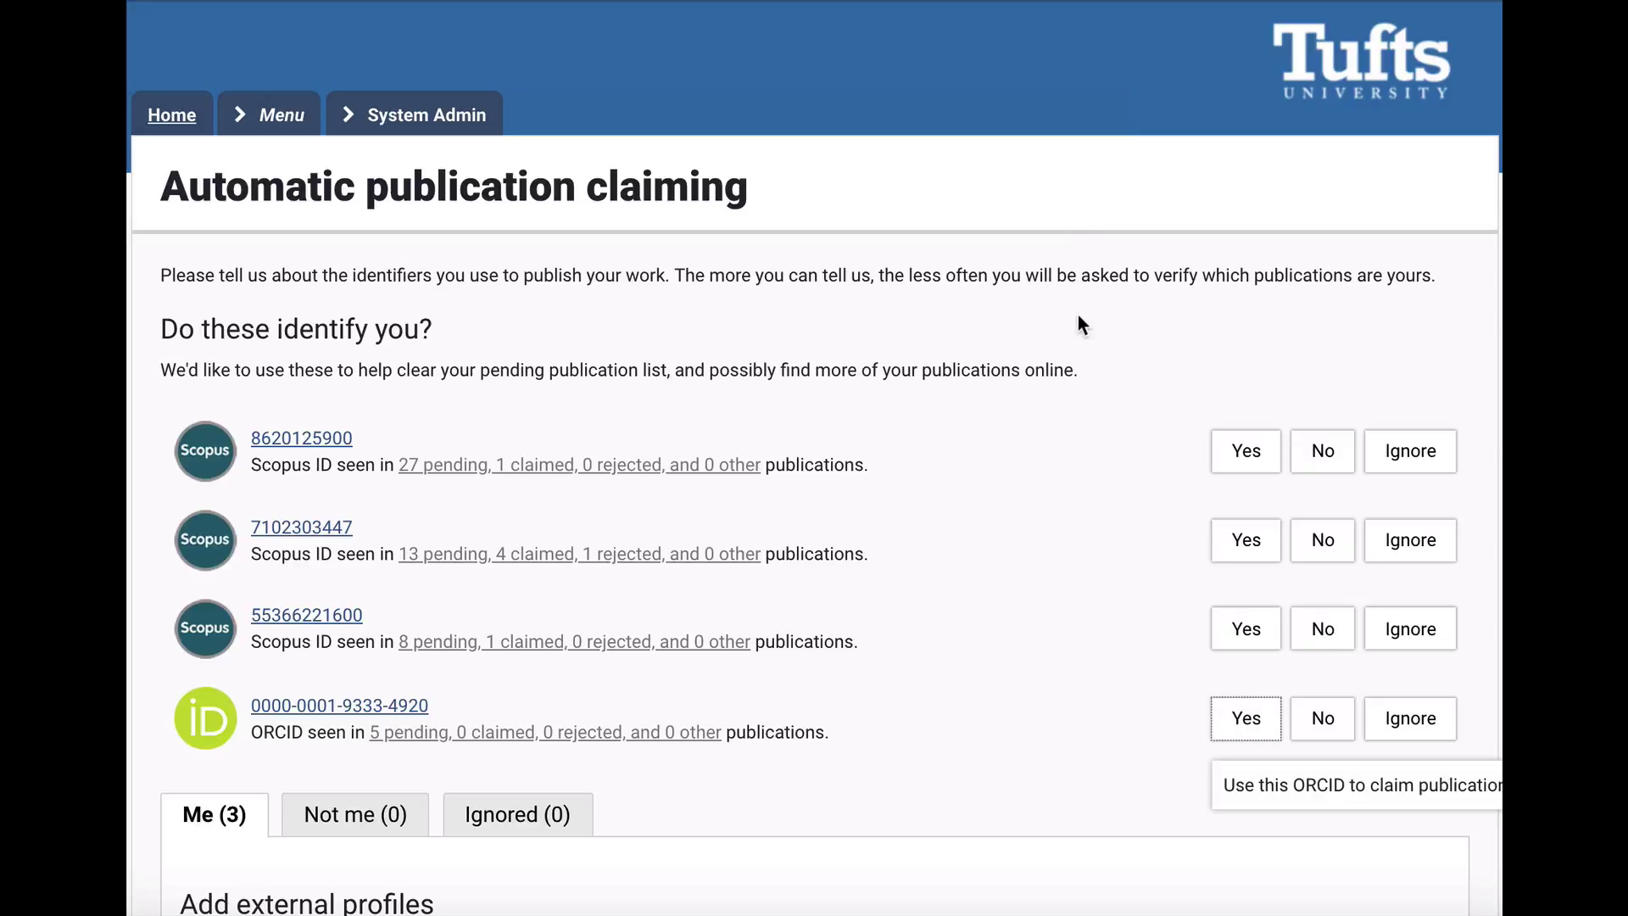
click(1325, 713)
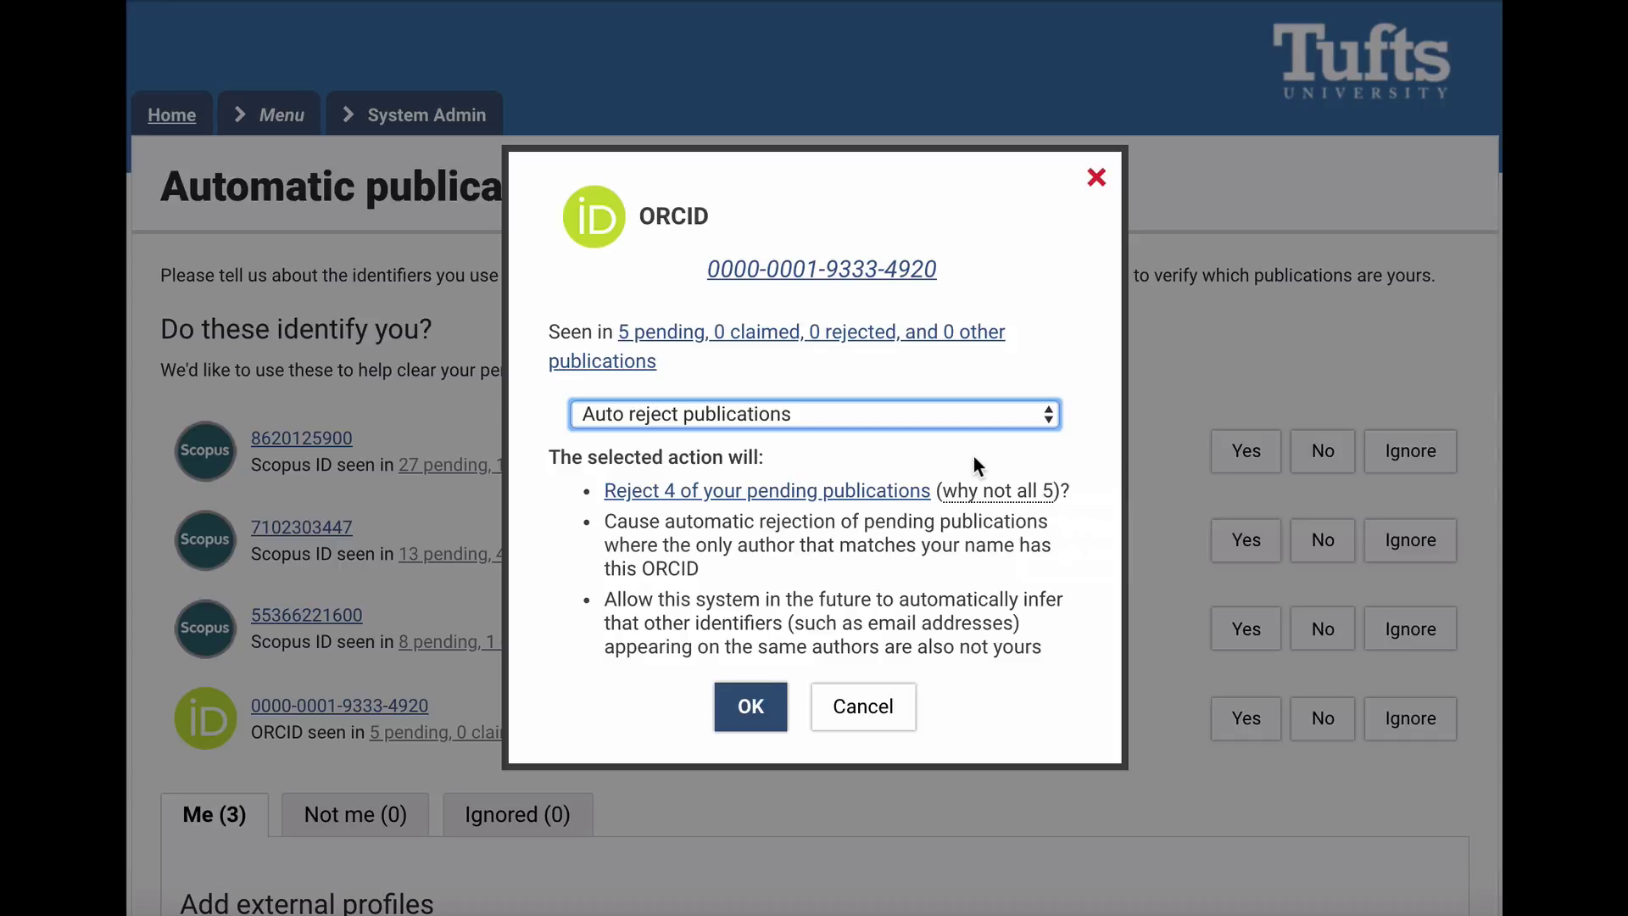
click(1094, 178)
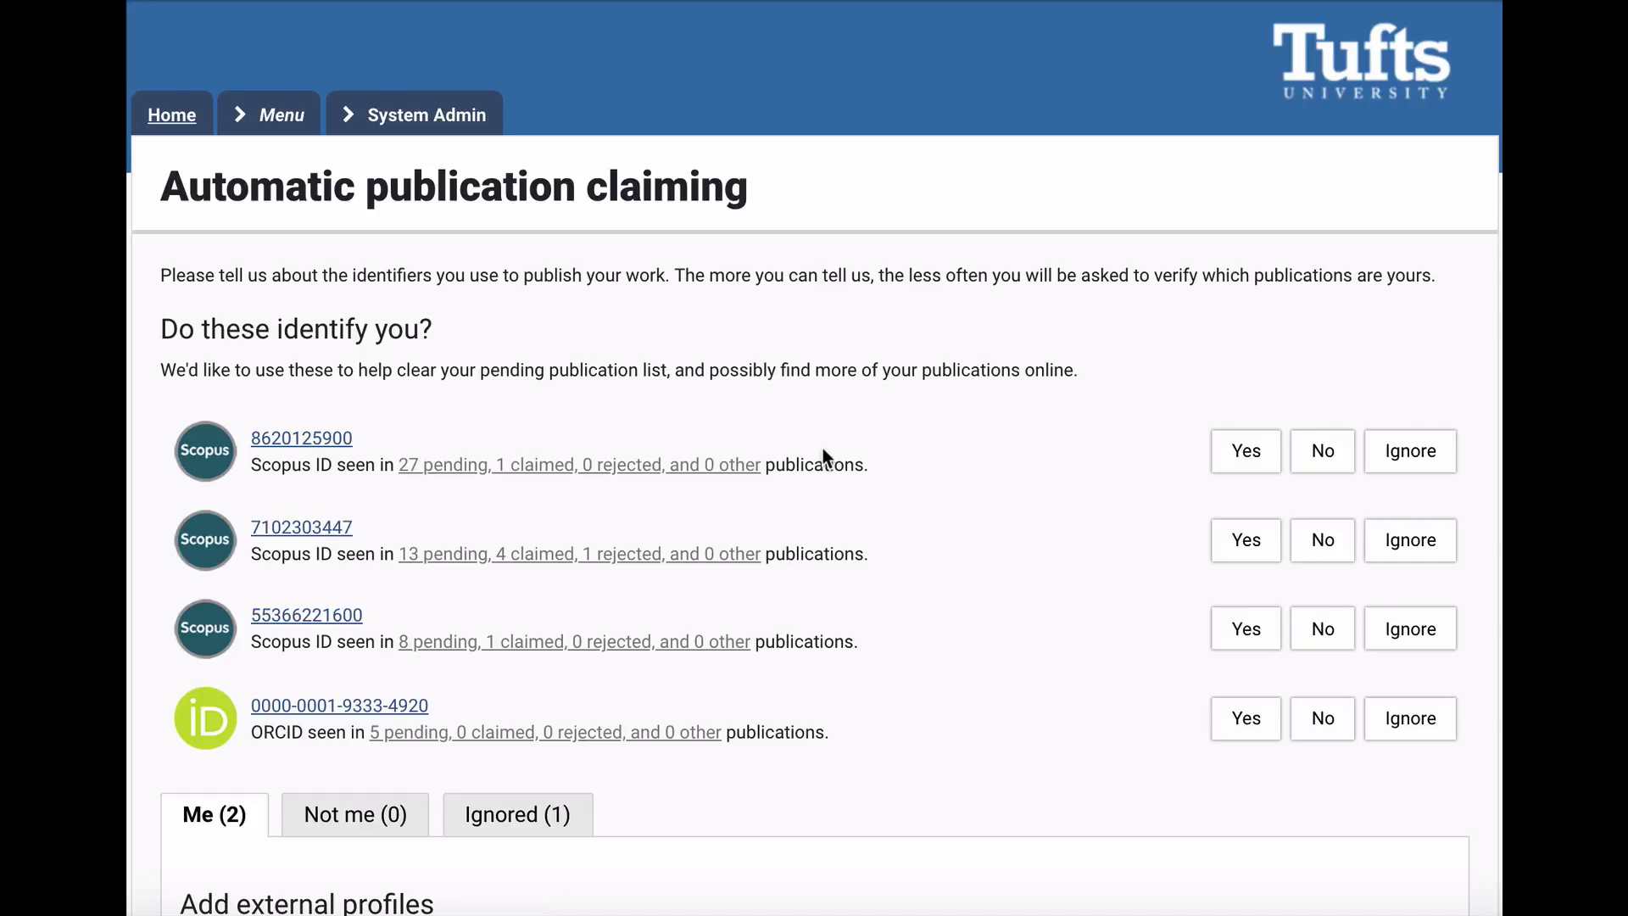
- Start adding a Scopus ID, search Scopus for the author's last and first name, and open the third matching author profile
scroll(822, 448, down, 4)
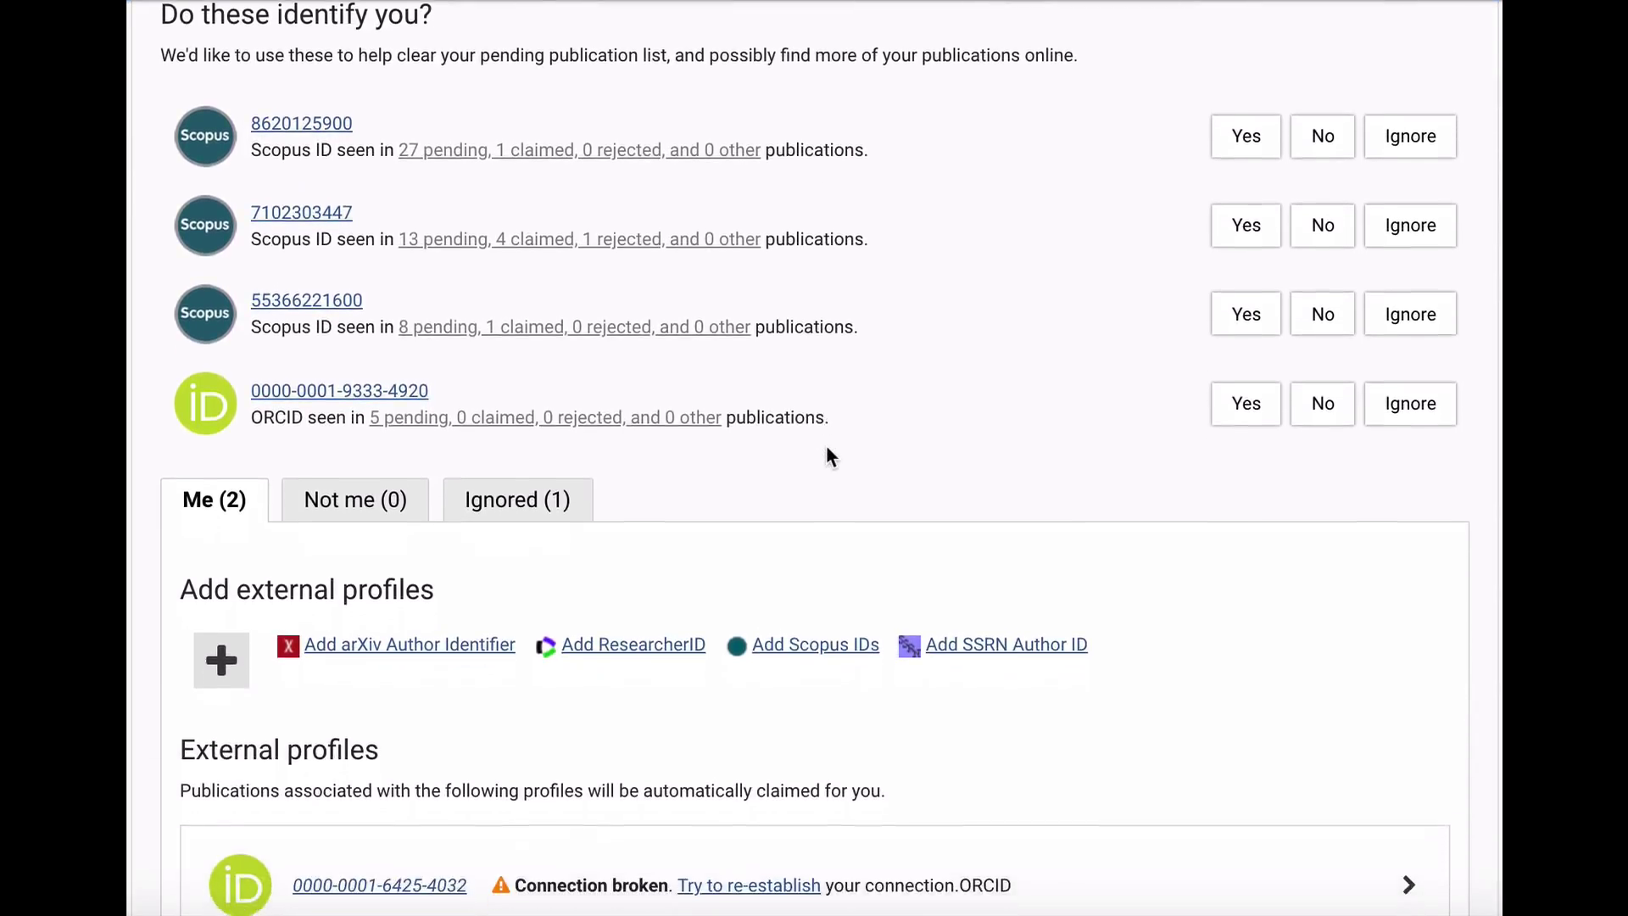
scroll(828, 457, down, 3)
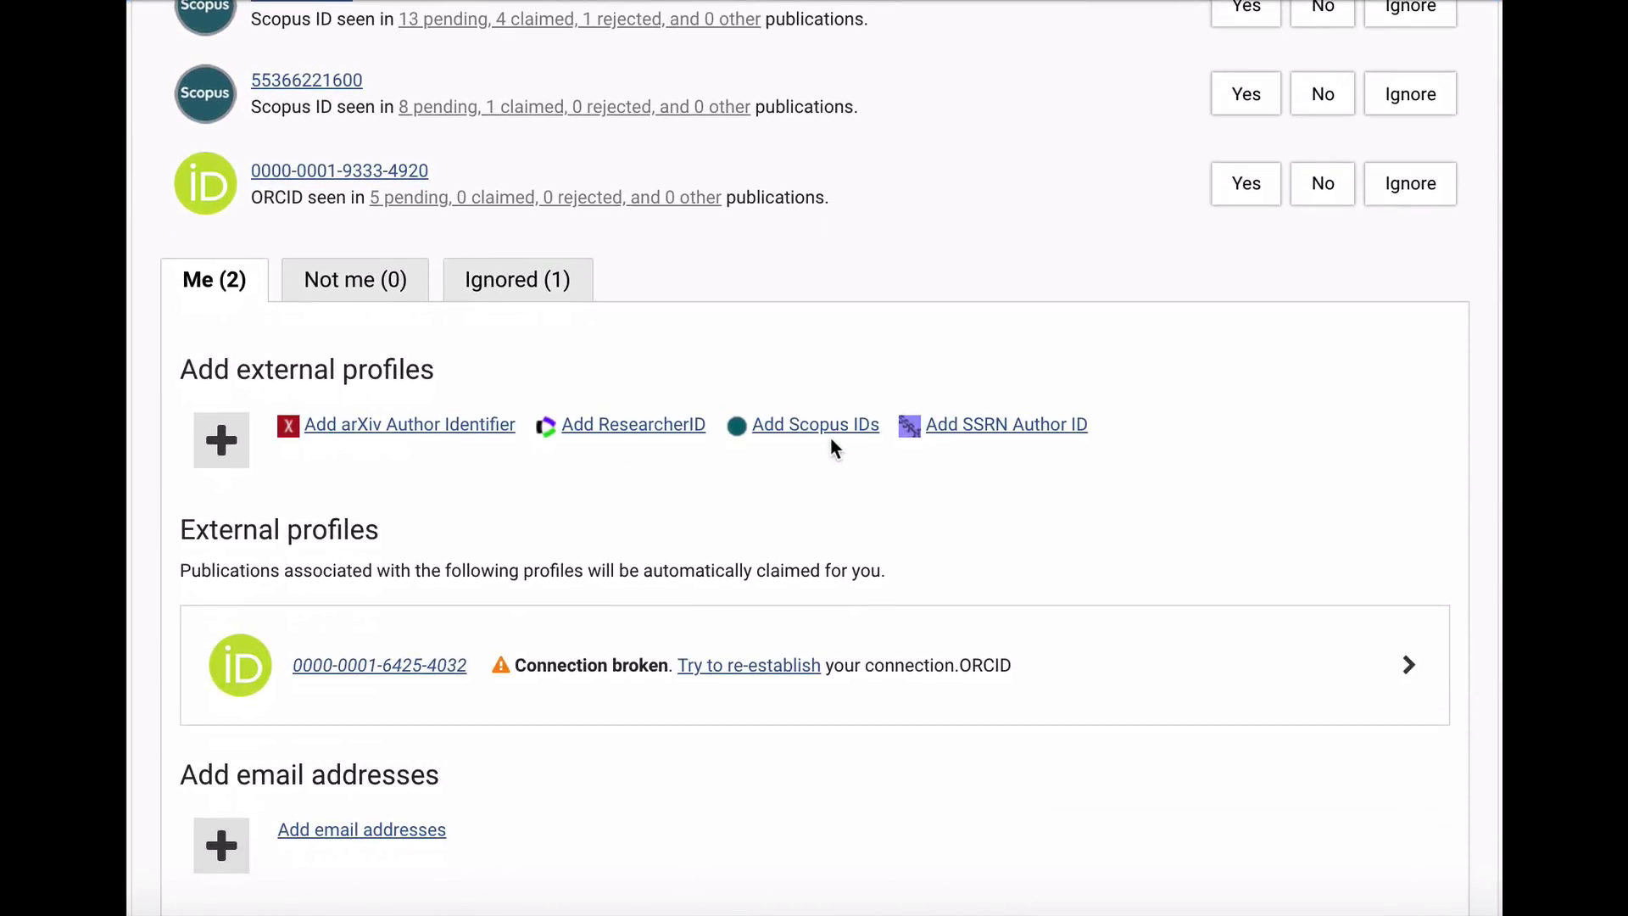
click(815, 425)
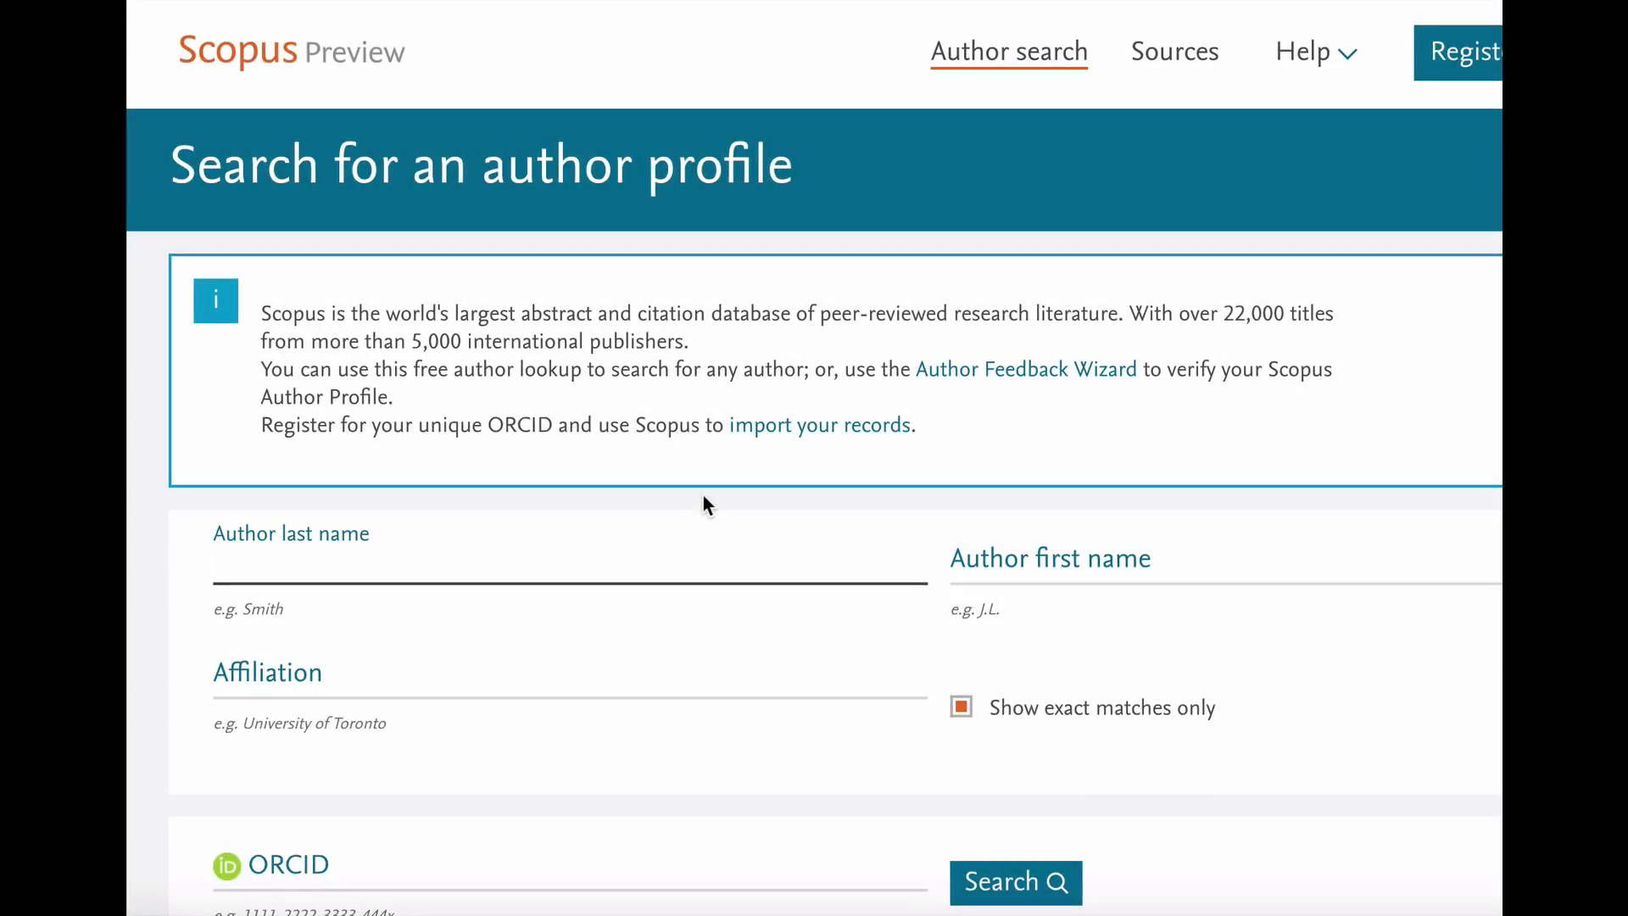
text(Smith)
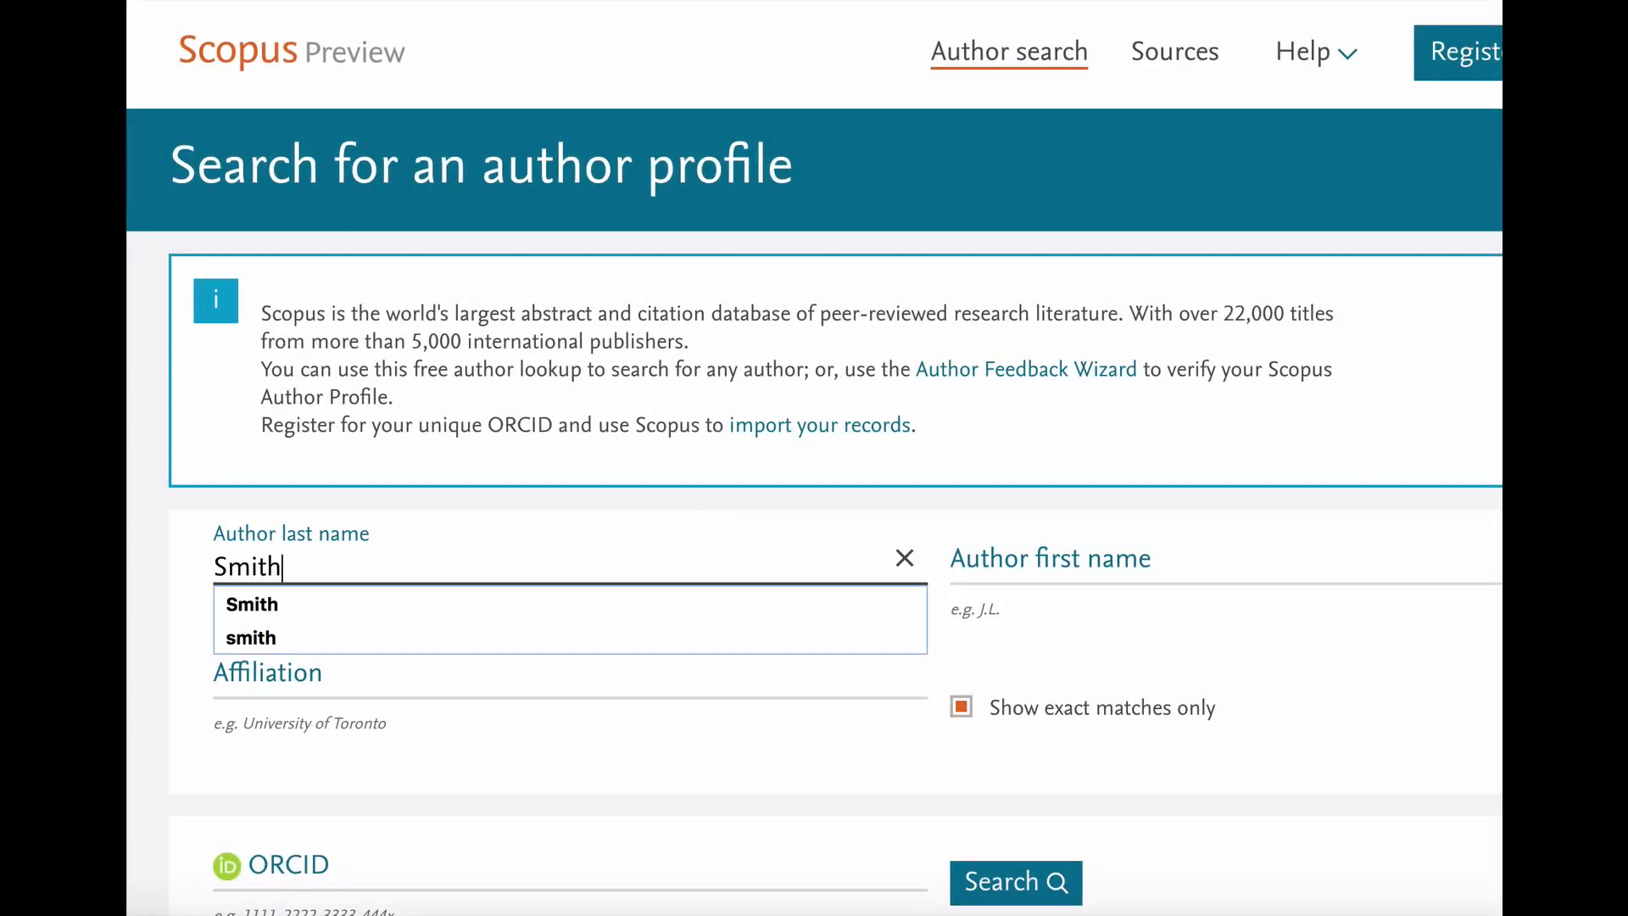
key(Tab)
click(1043, 563)
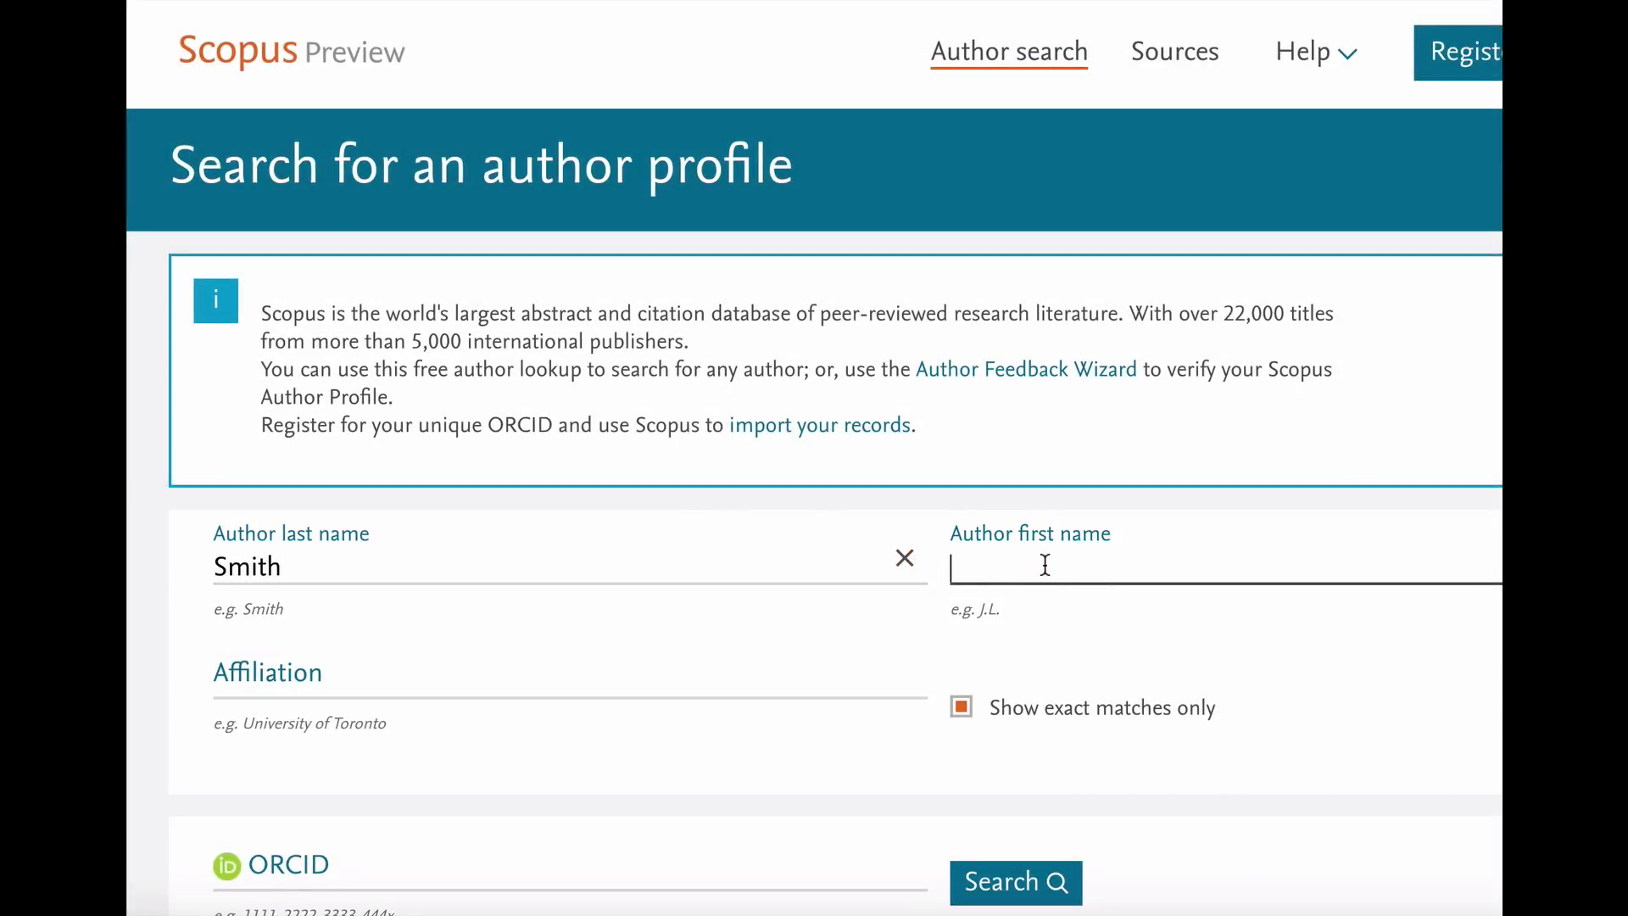
text(Jo)
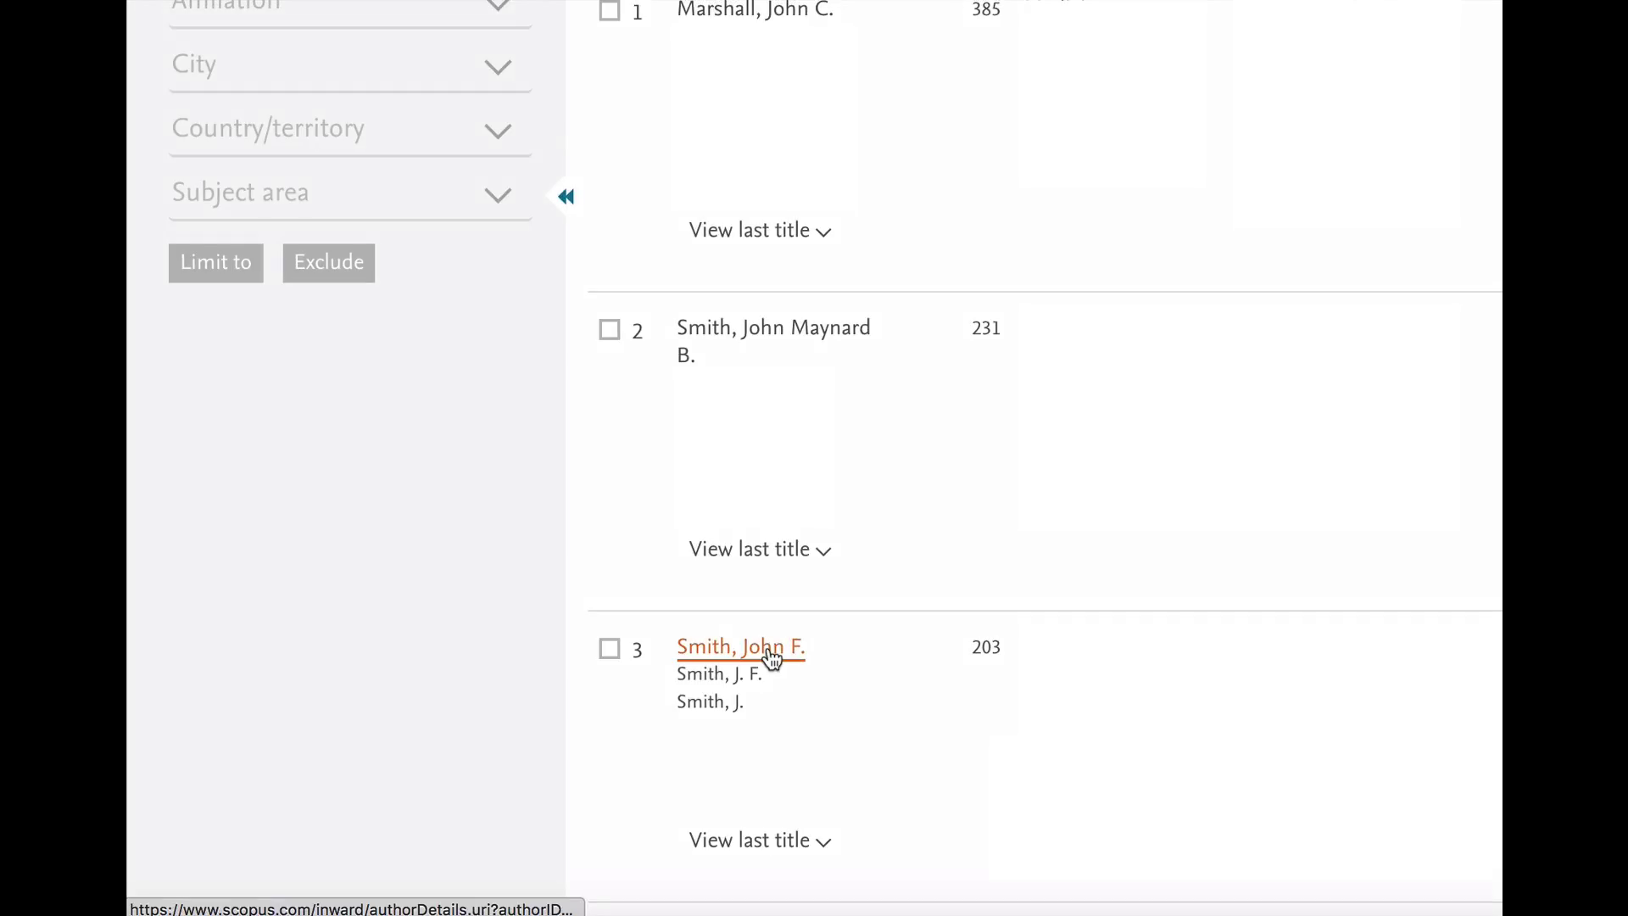
click(768, 649)
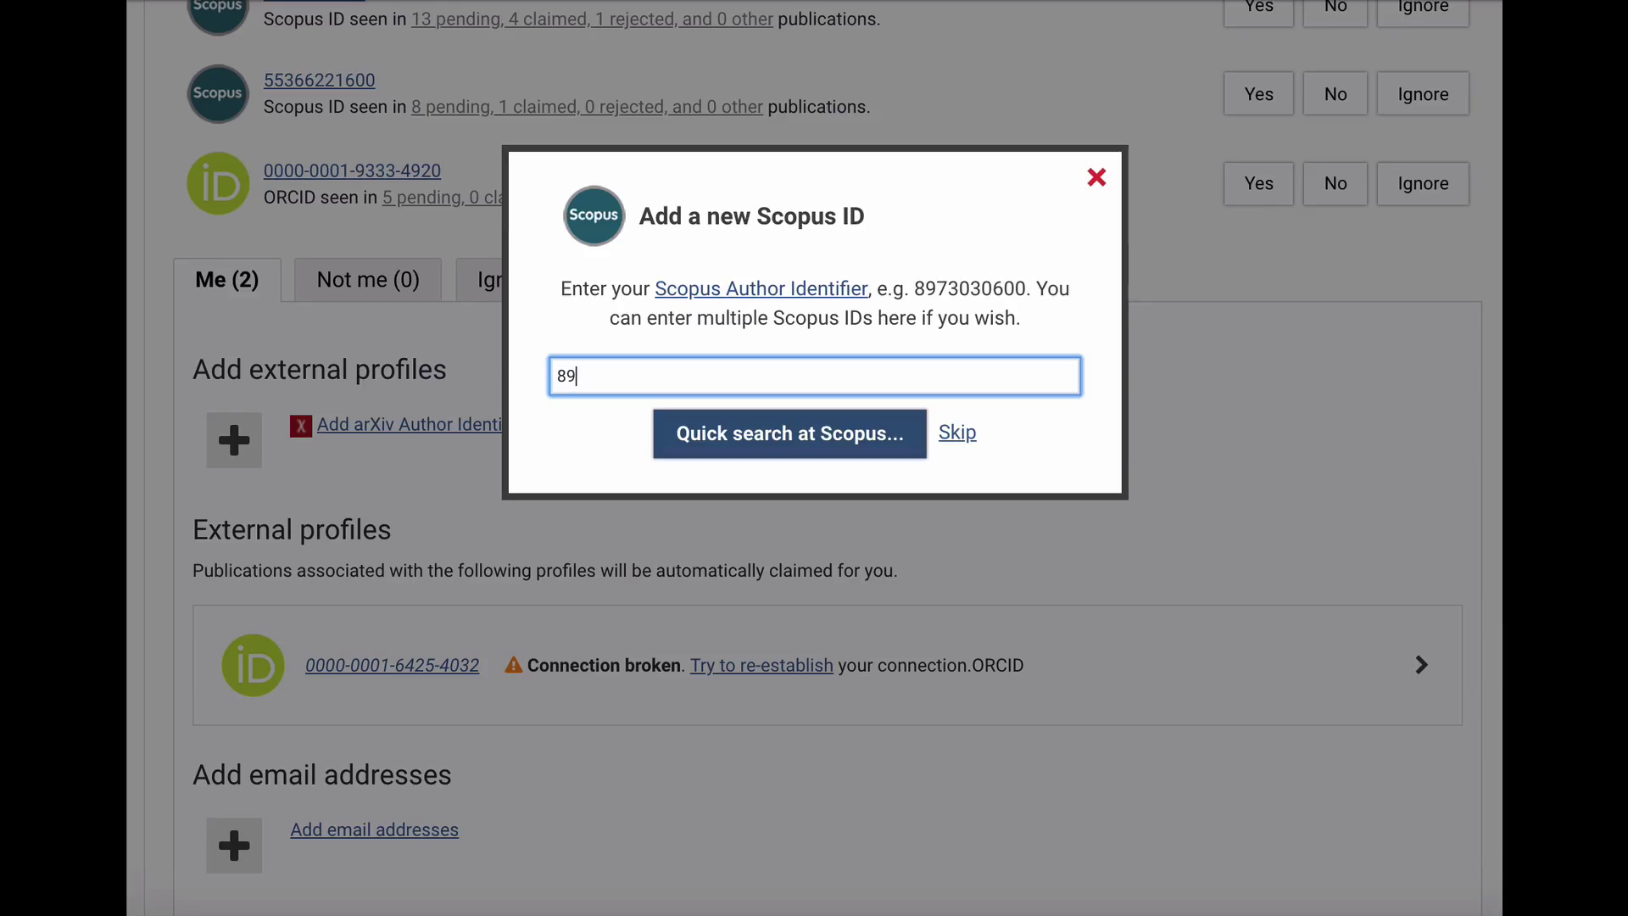
- Enter the Scopus author ID, skip confirming the listed publications, and add it with the Auto suggest publications option
text(73)
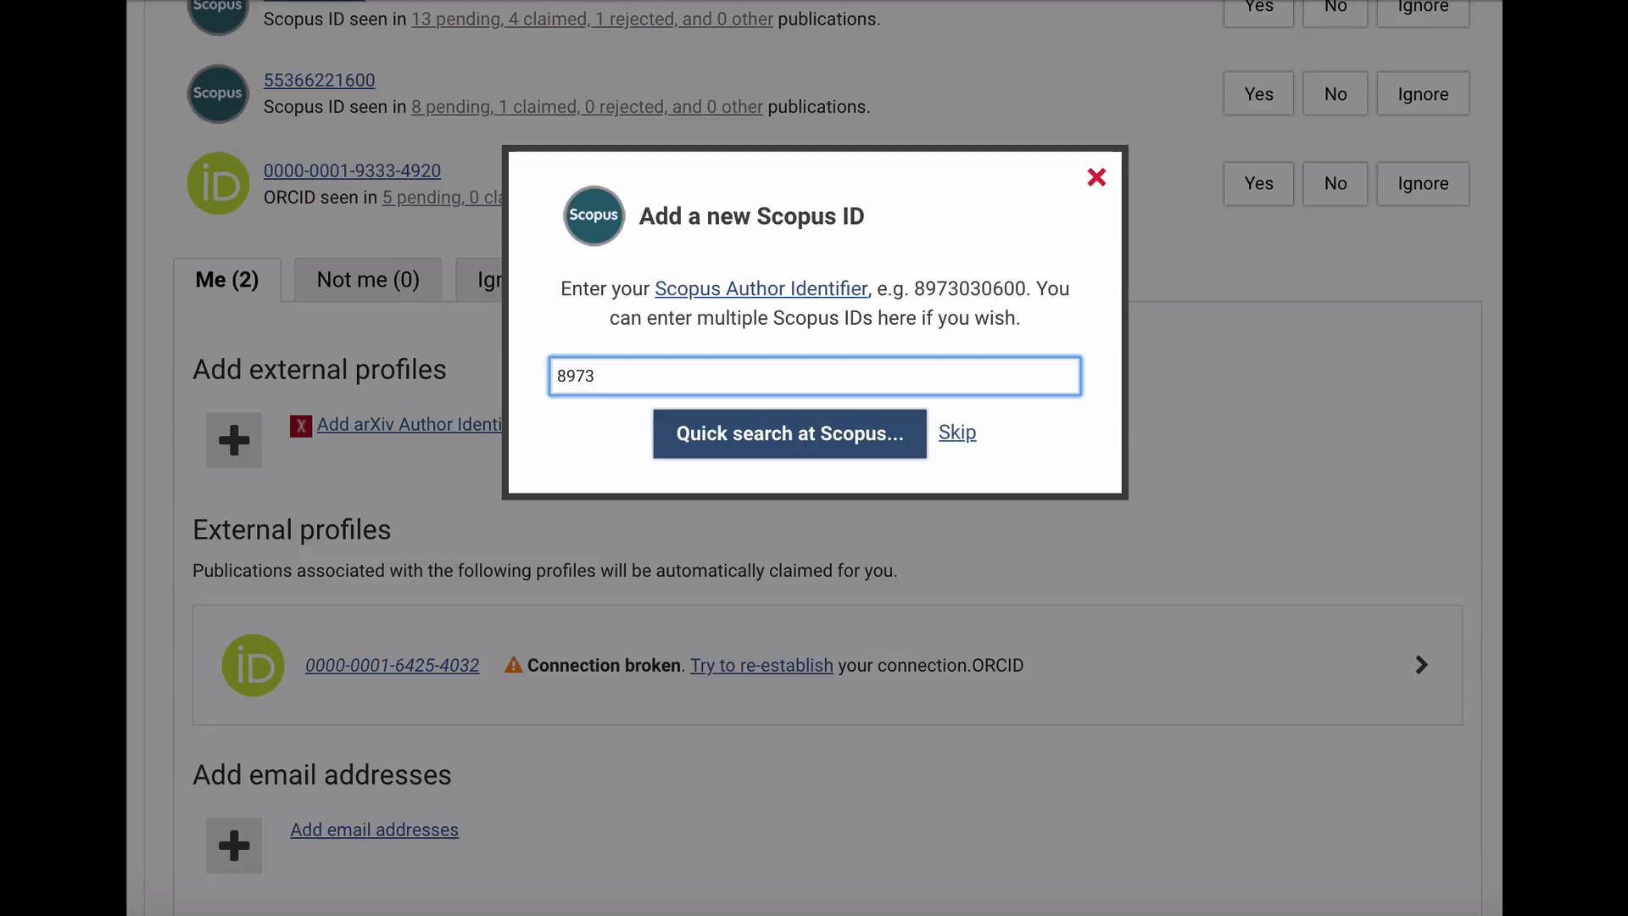
text(030600)
click(902, 443)
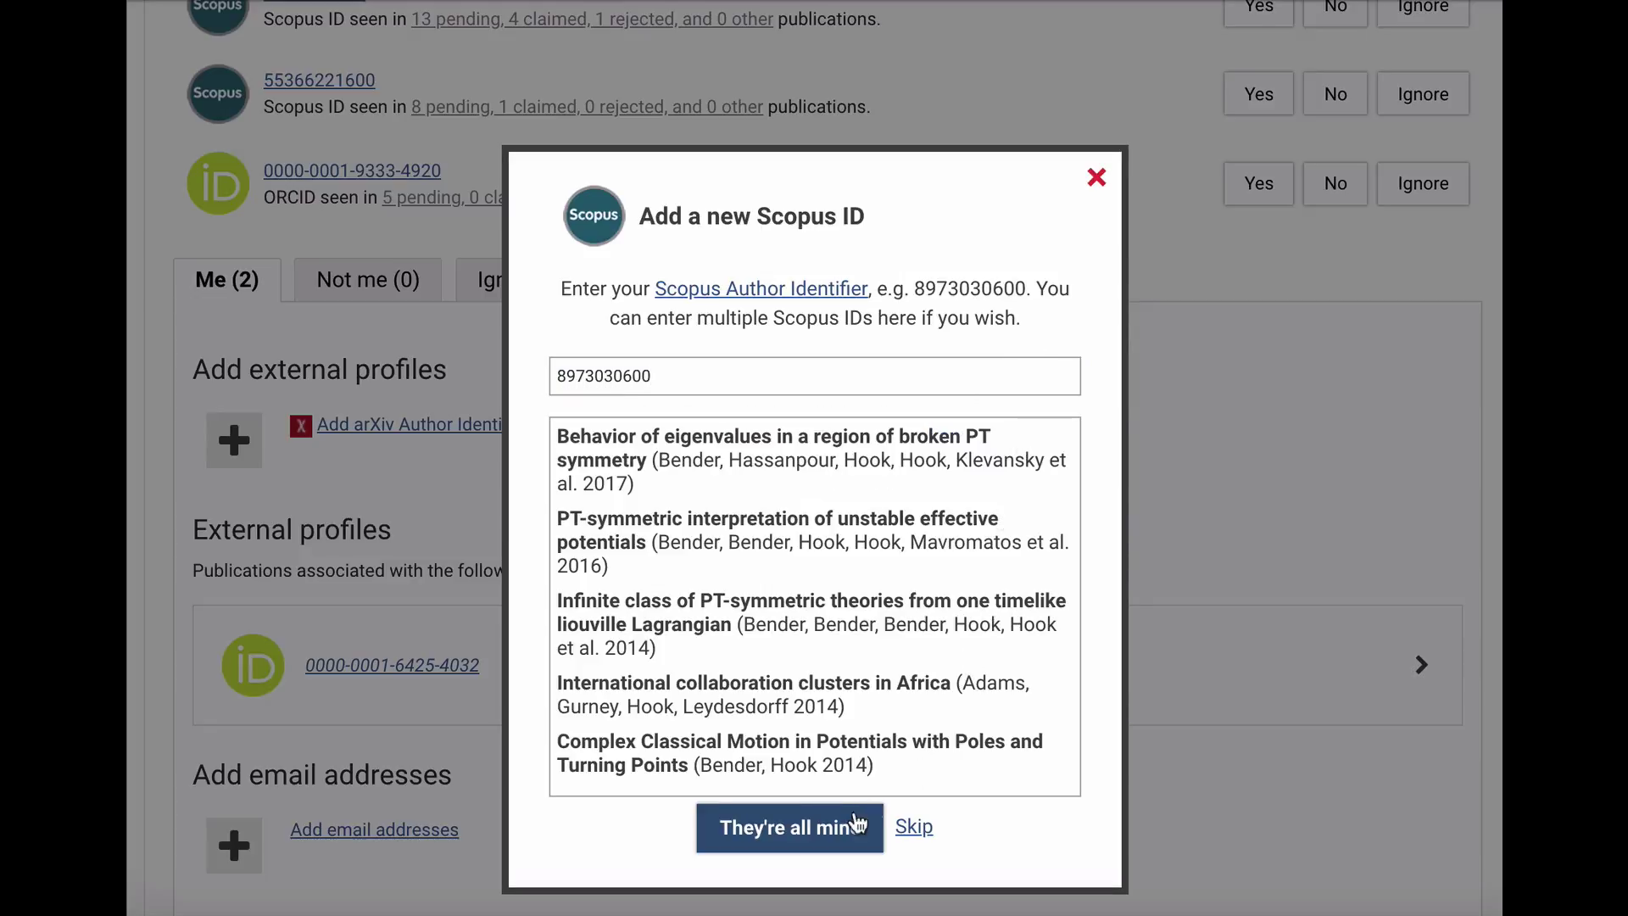
click(916, 835)
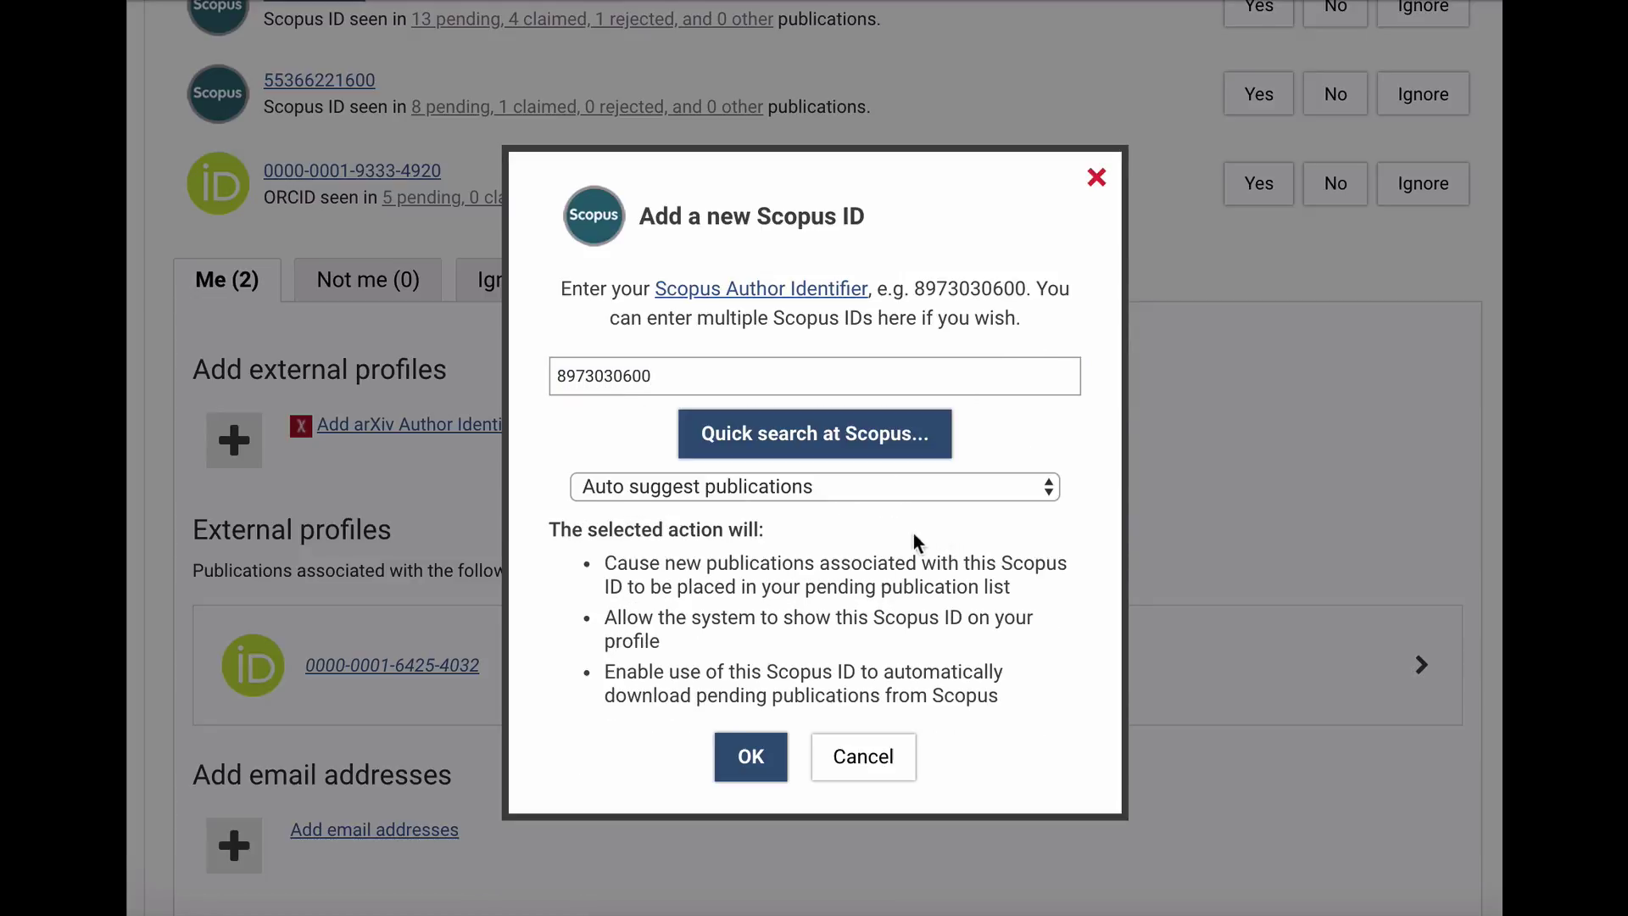
click(760, 759)
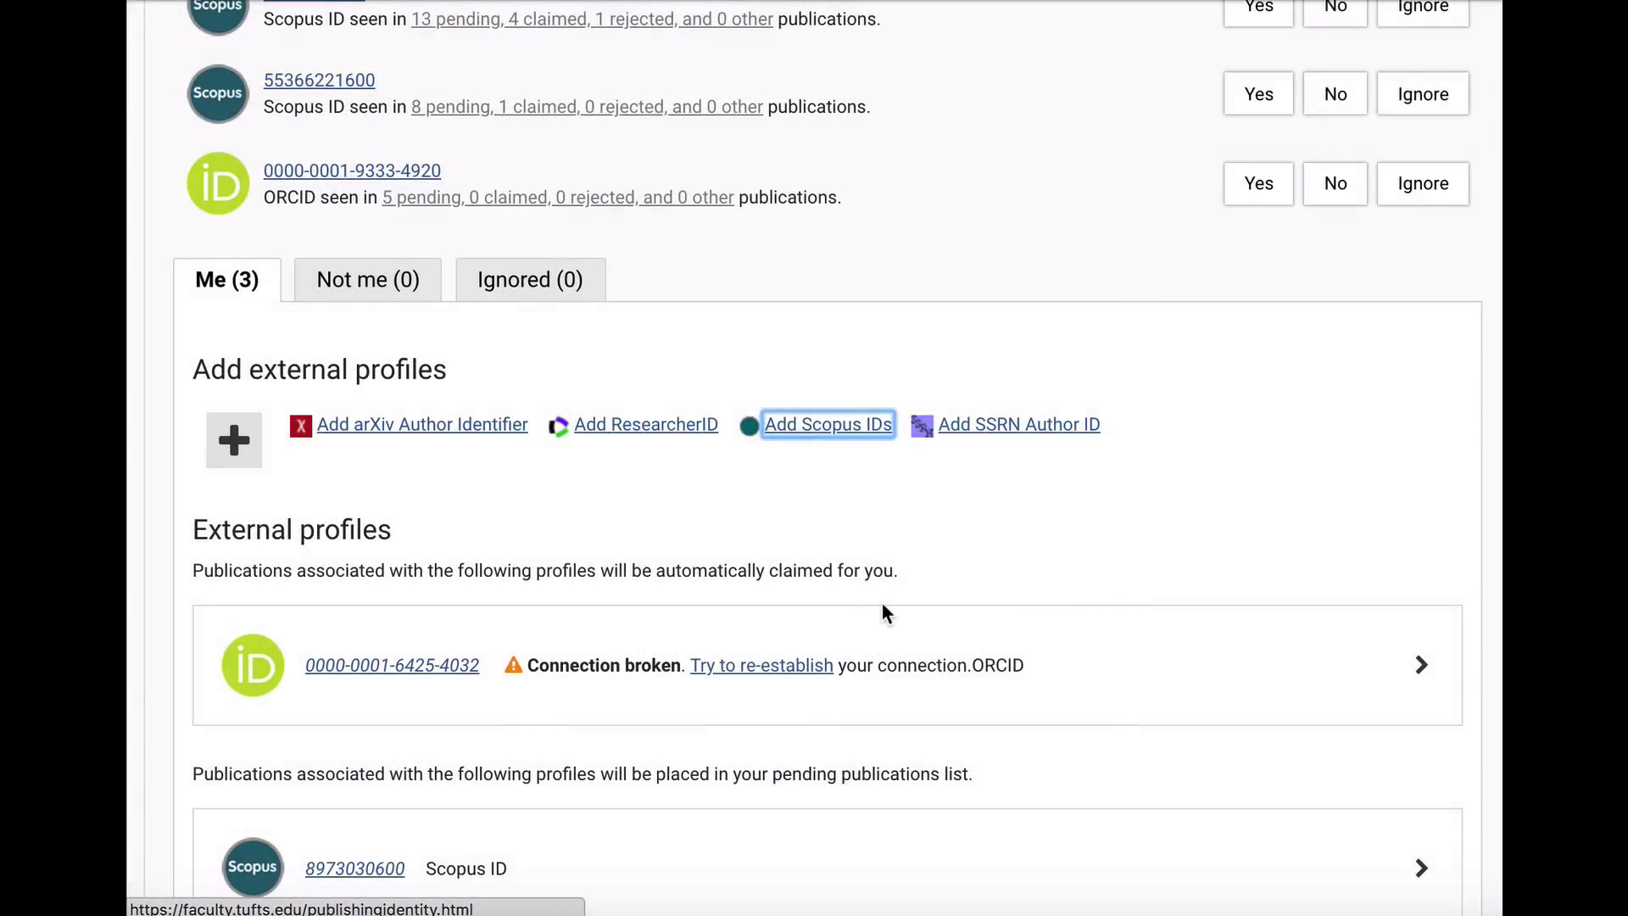
scroll(883, 609, down, 1)
scroll(881, 602, down, 1)
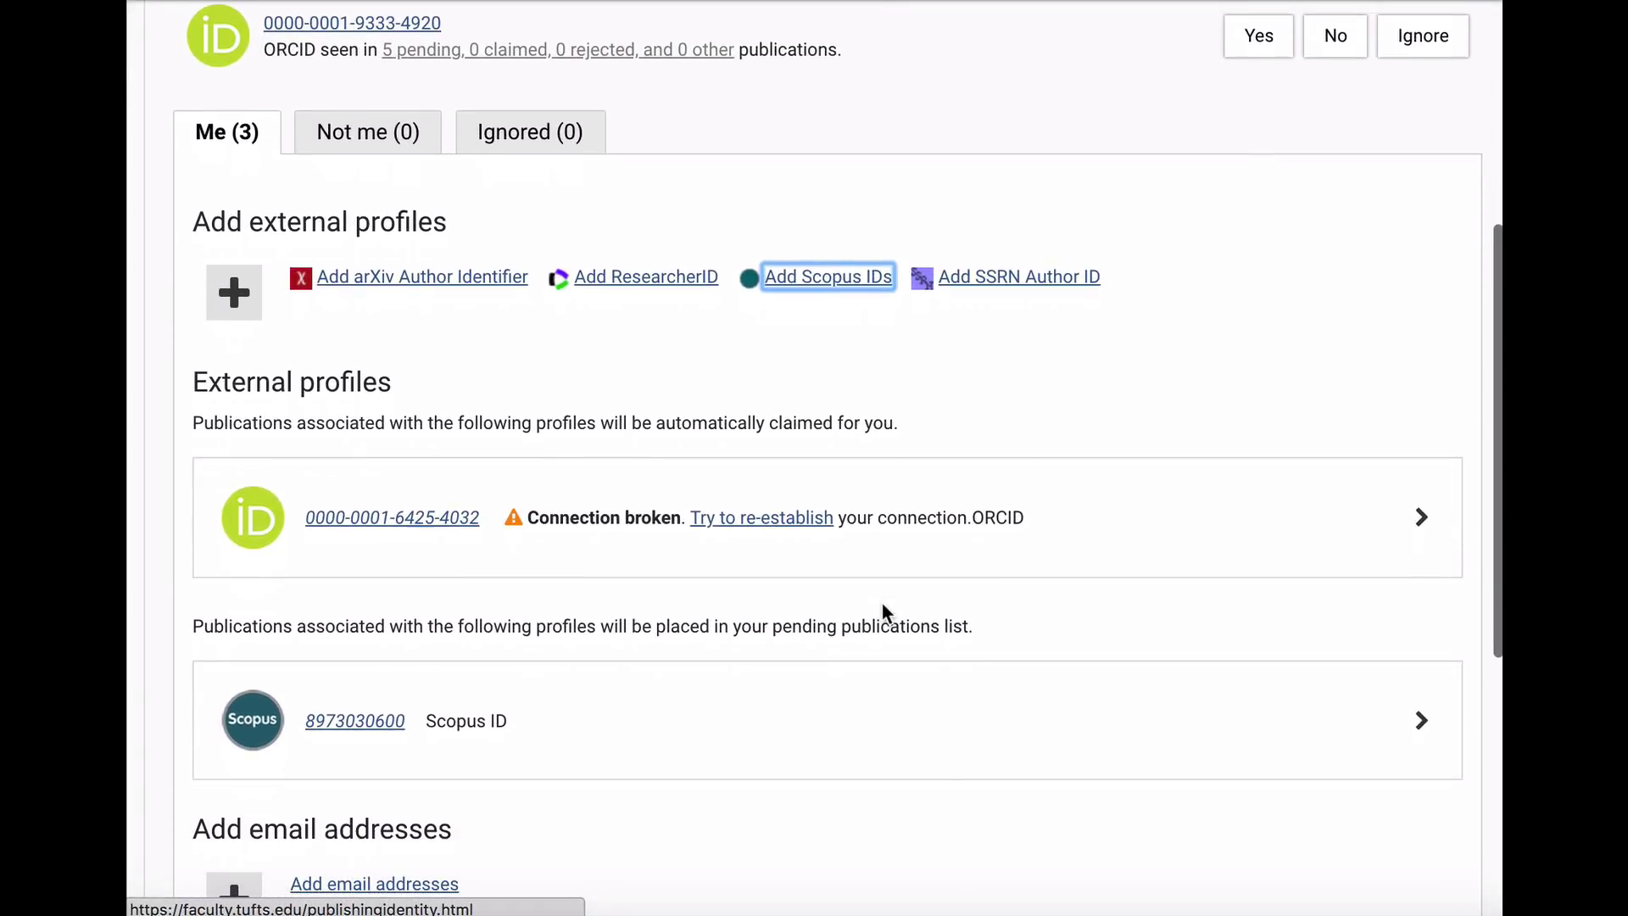
click(616, 603)
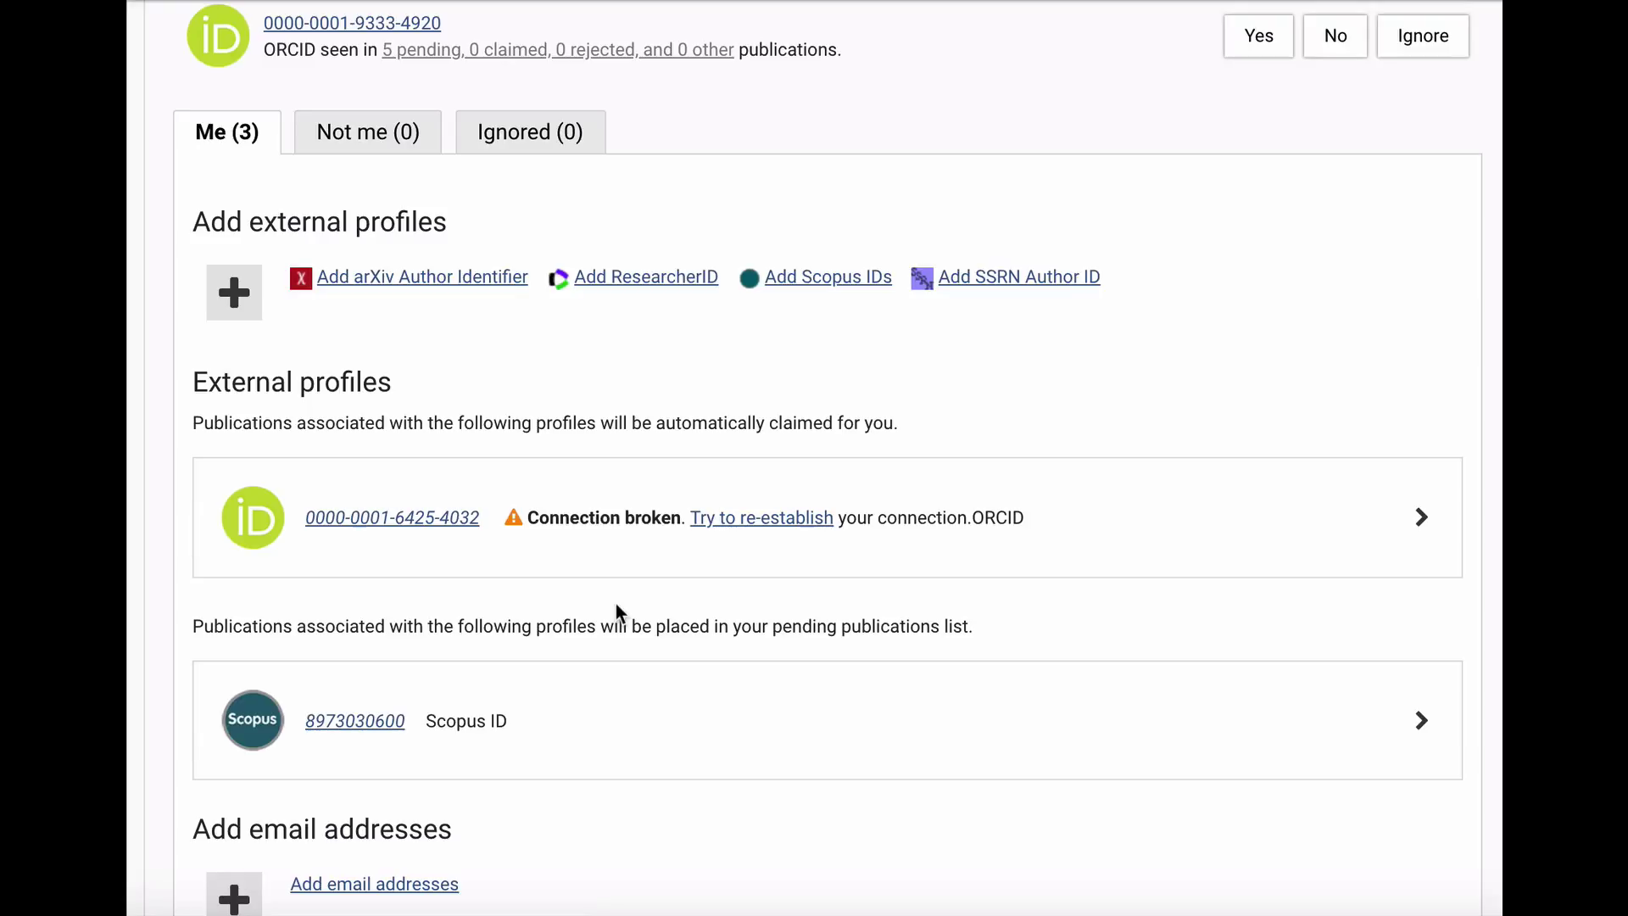
- Open the publication search settings, review the name-based search terms and the data source options, and save the settings
scroll(616, 603, up, 6)
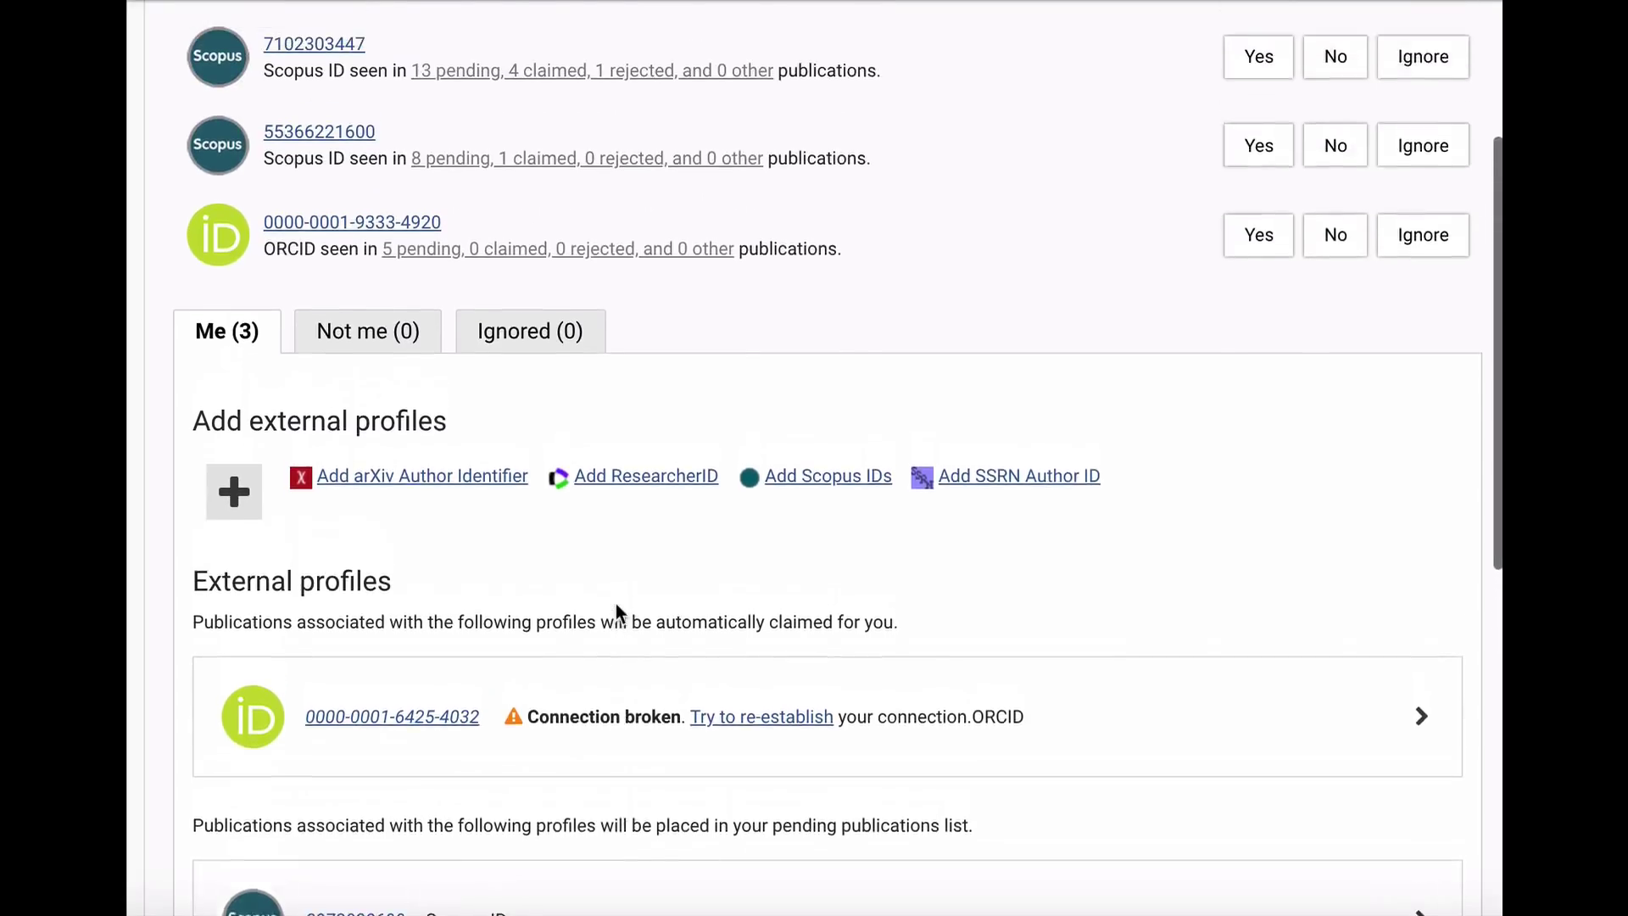
scroll(614, 602, up, 2)
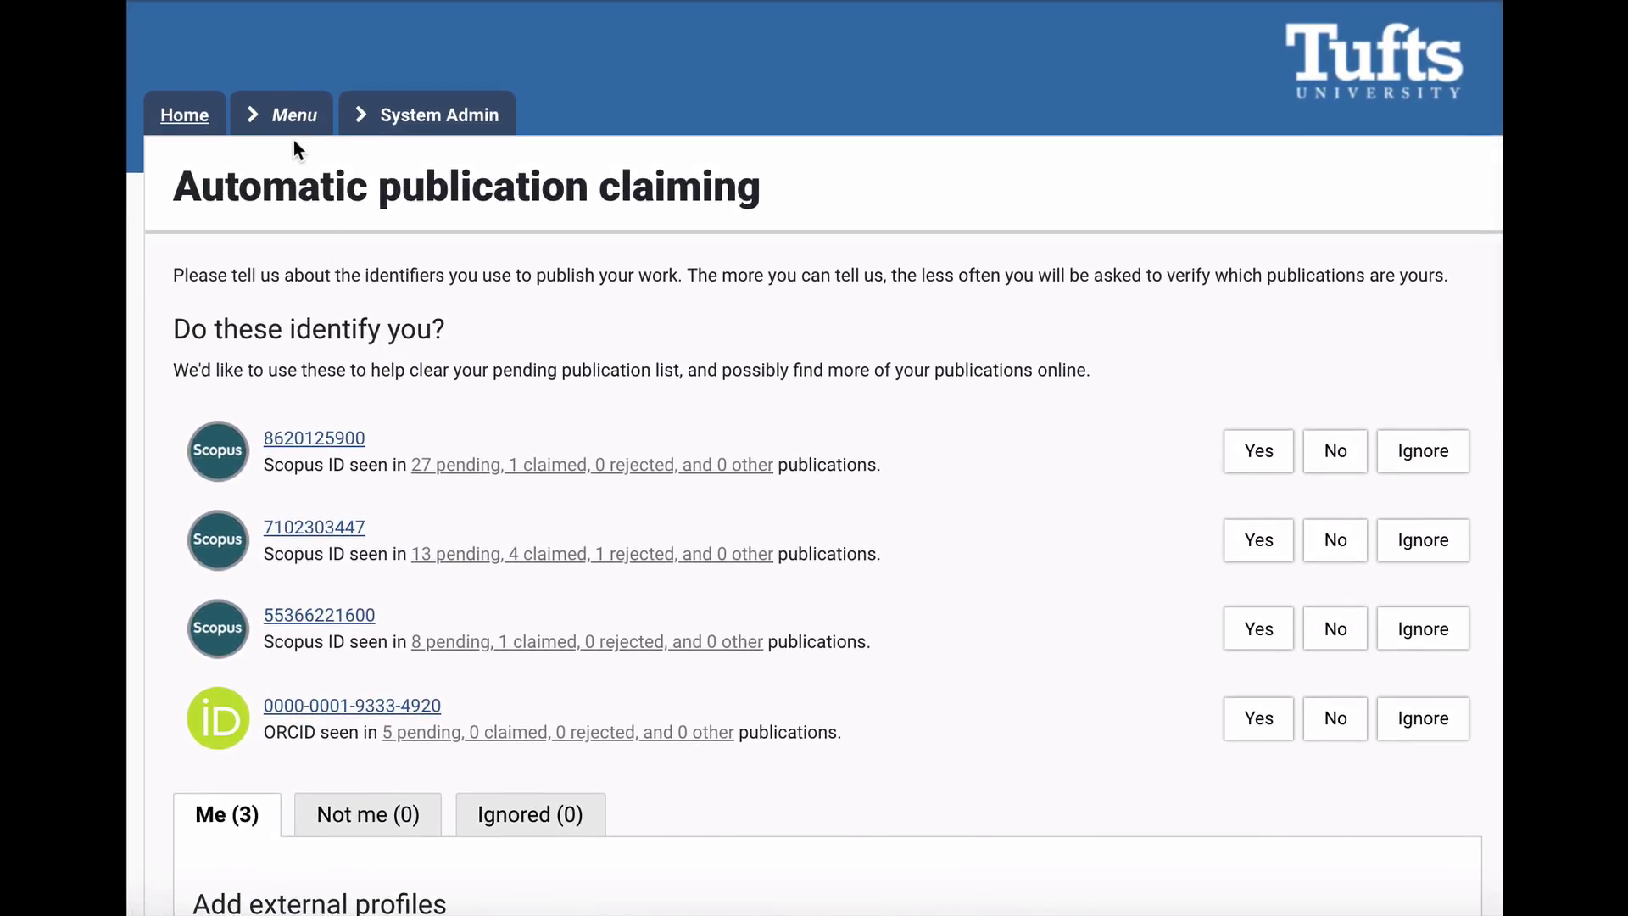
click(294, 129)
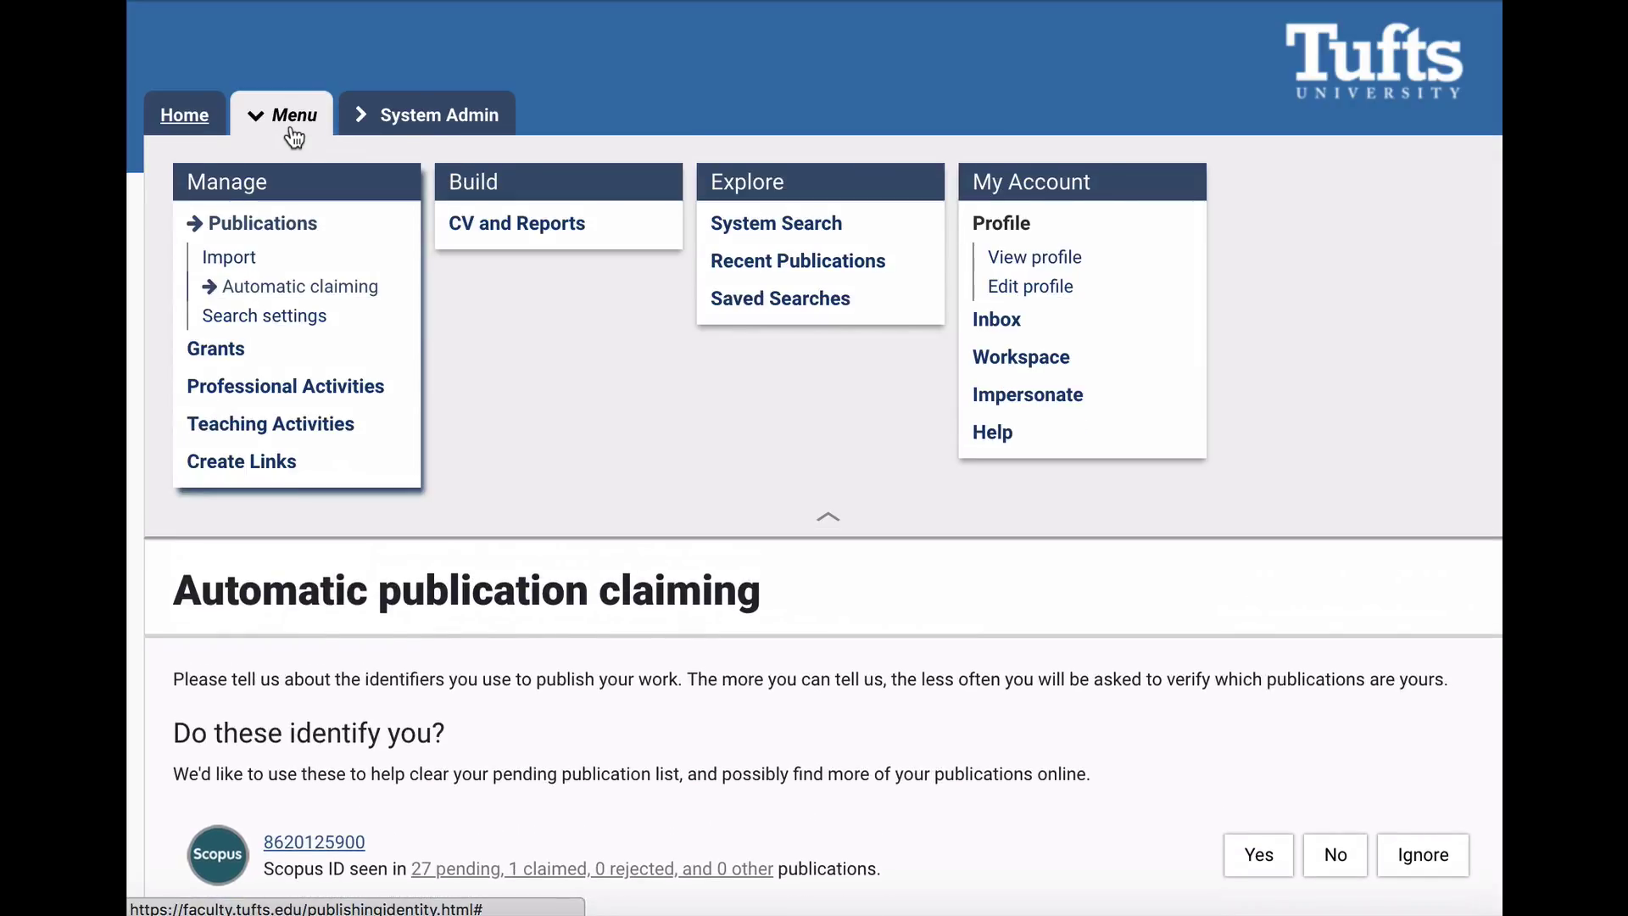
click(276, 315)
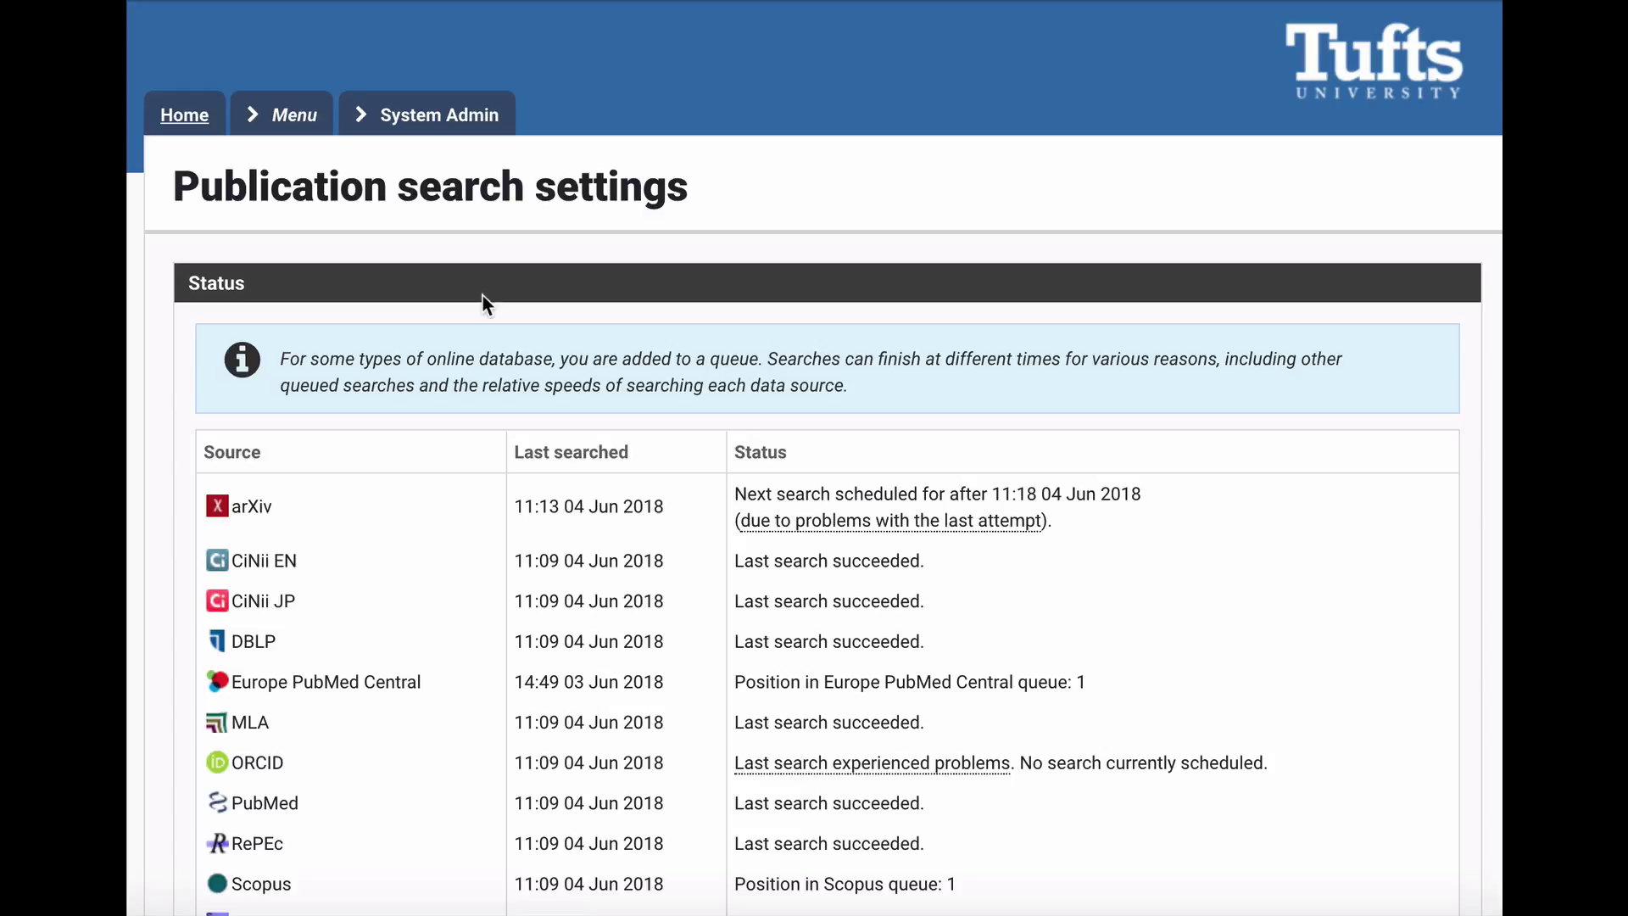
scroll(523, 393, down, 10)
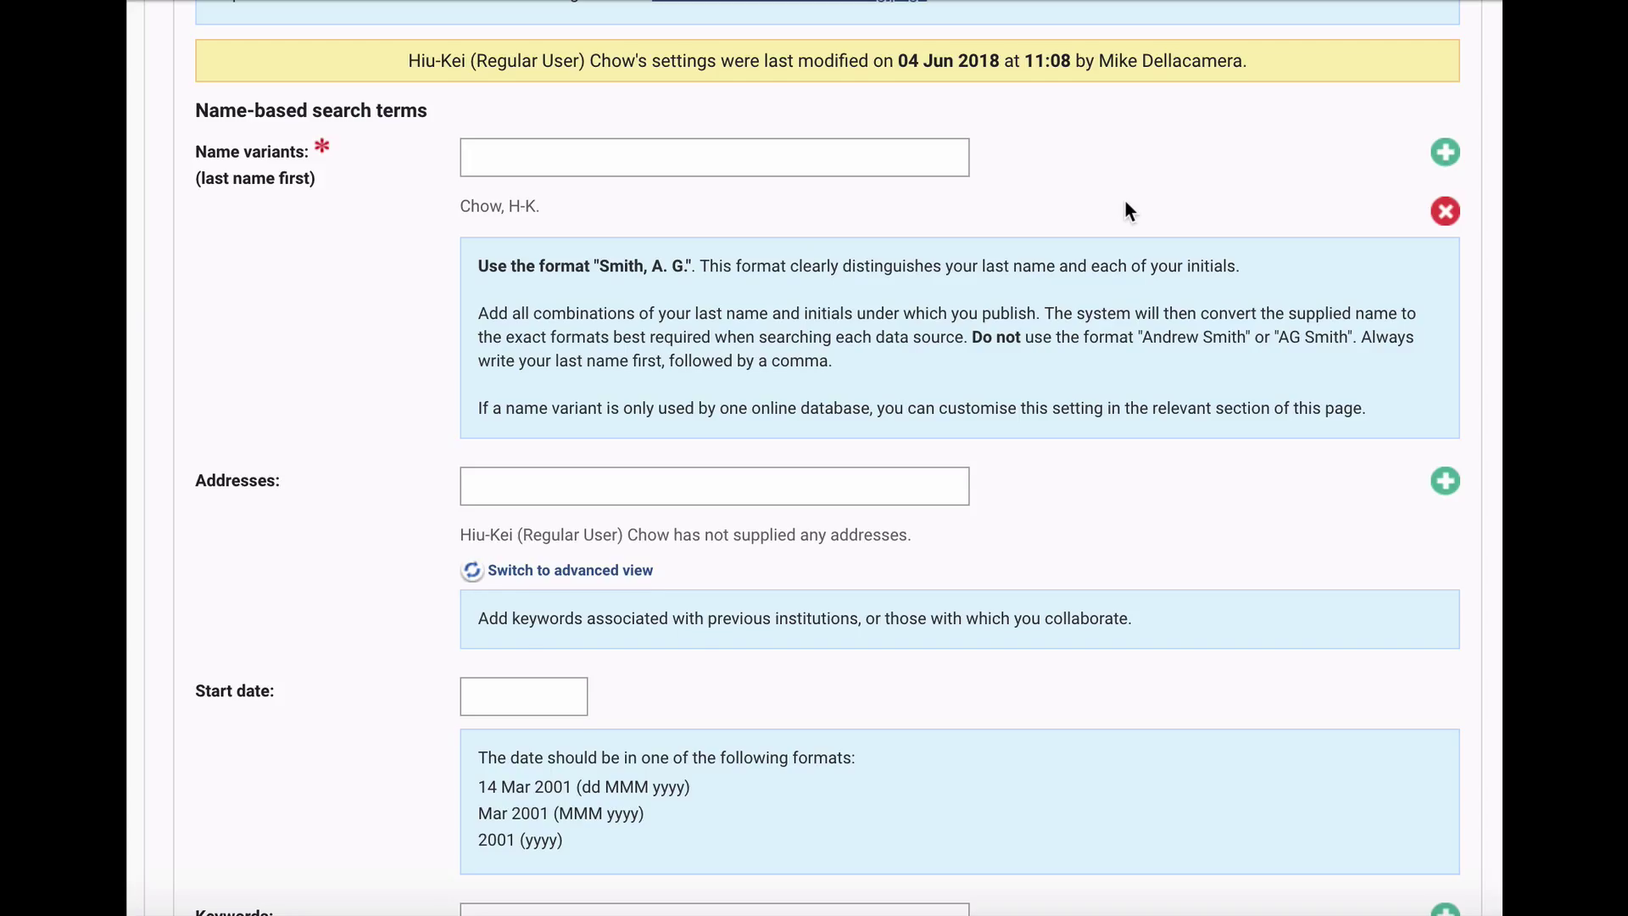
scroll(1126, 204, down, 10)
scroll(1124, 200, down, 9)
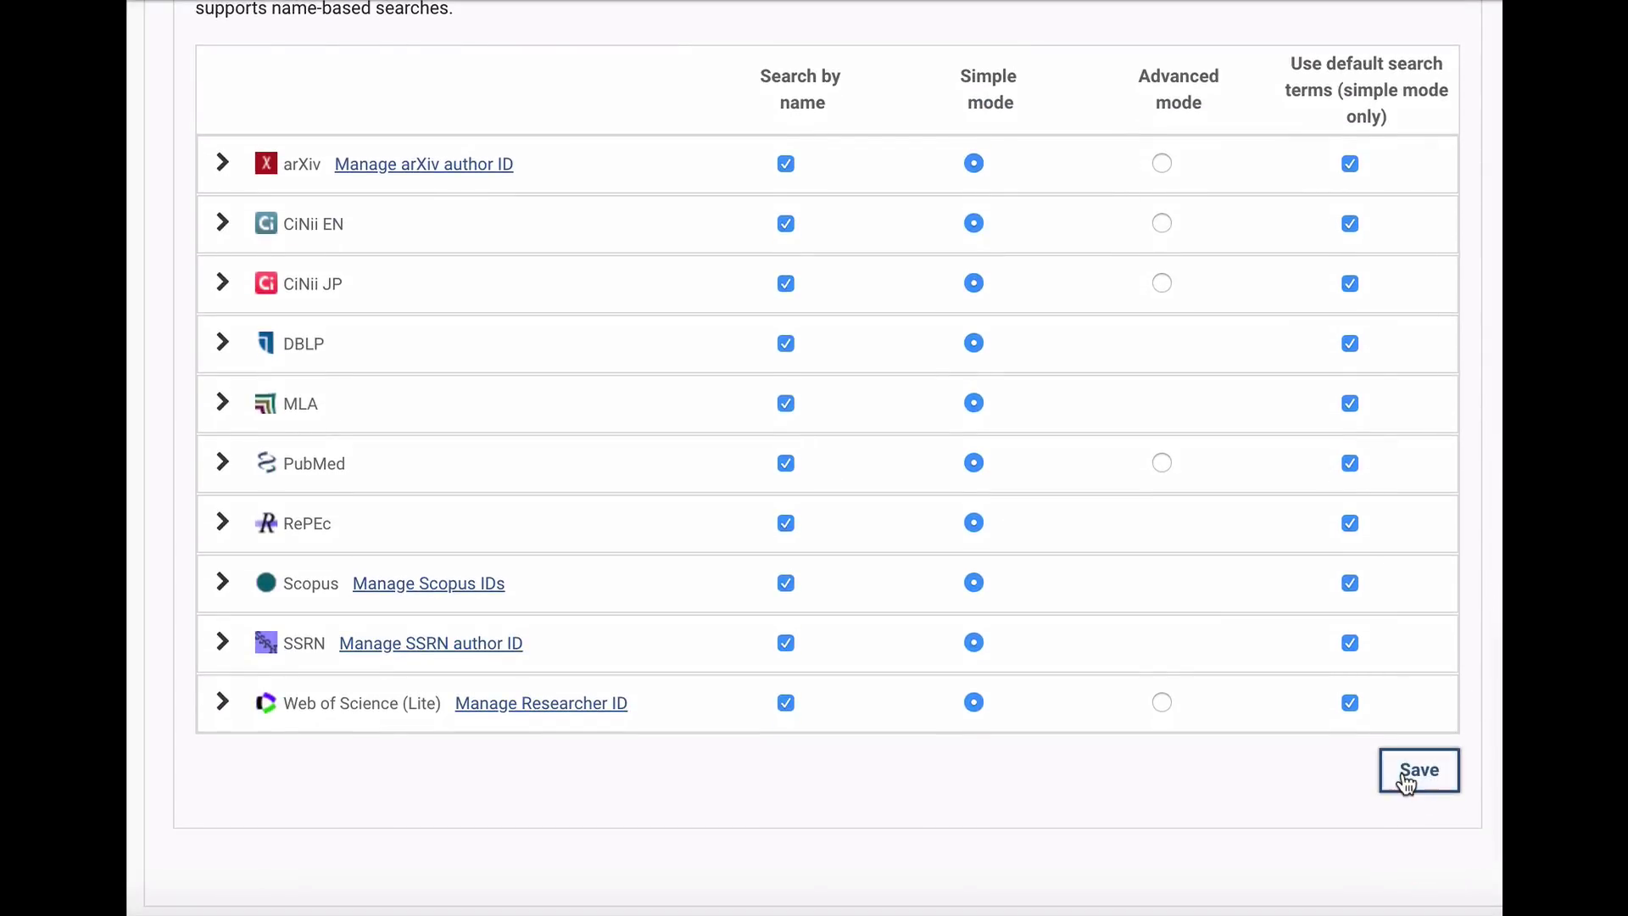
click(1404, 774)
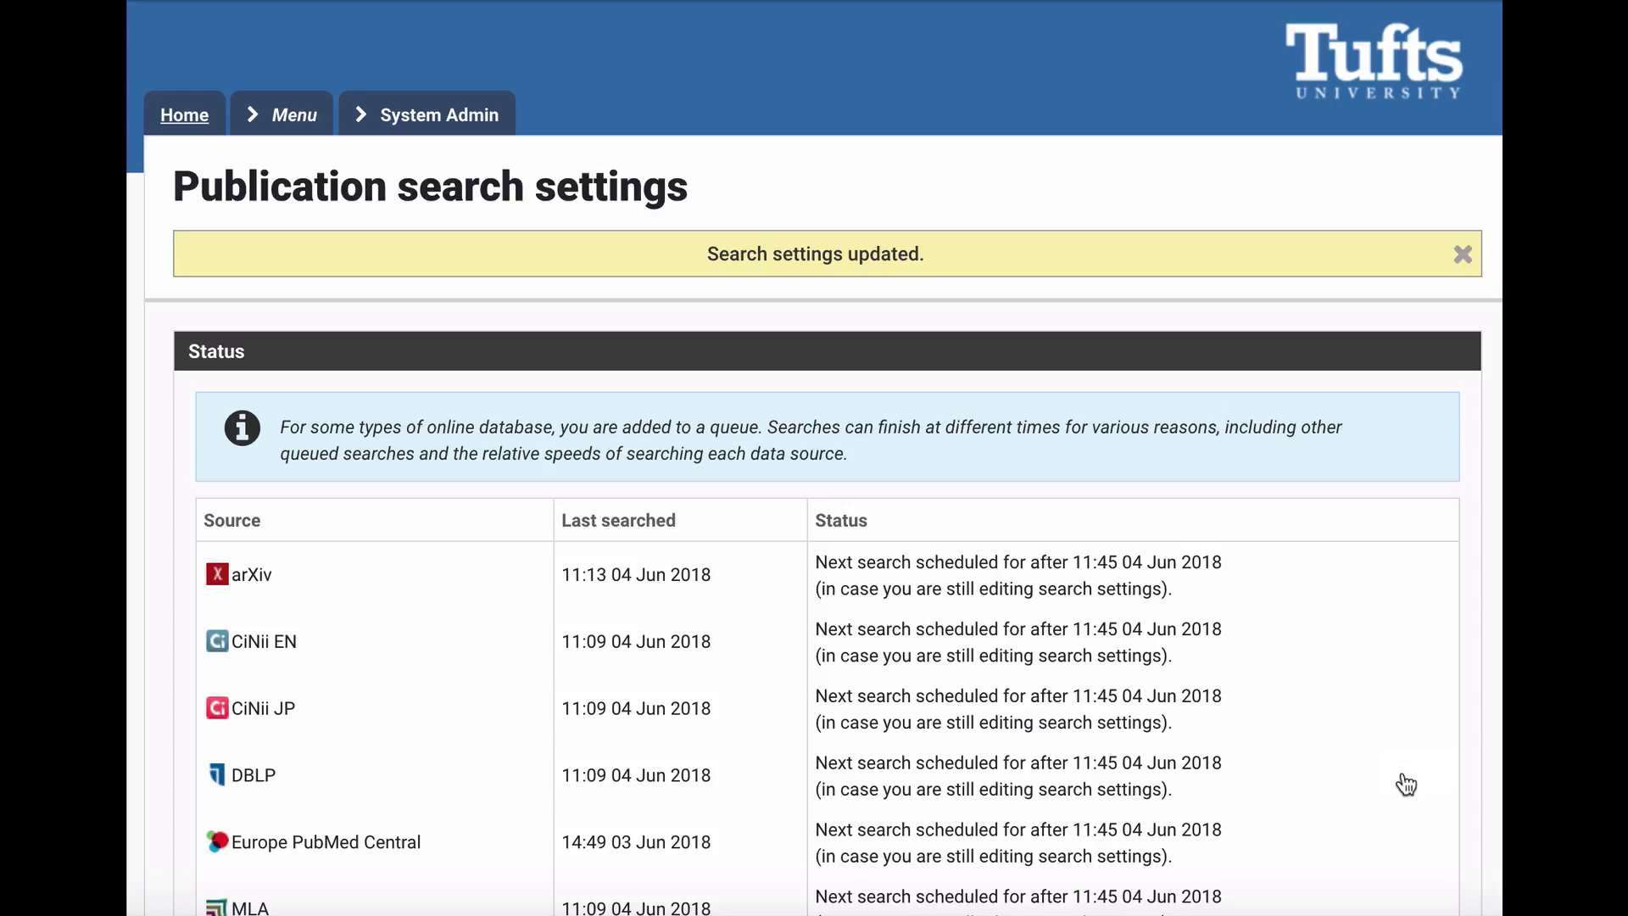
- Open the pending list of My publications, then clear and recalculate it
click(254, 116)
click(269, 223)
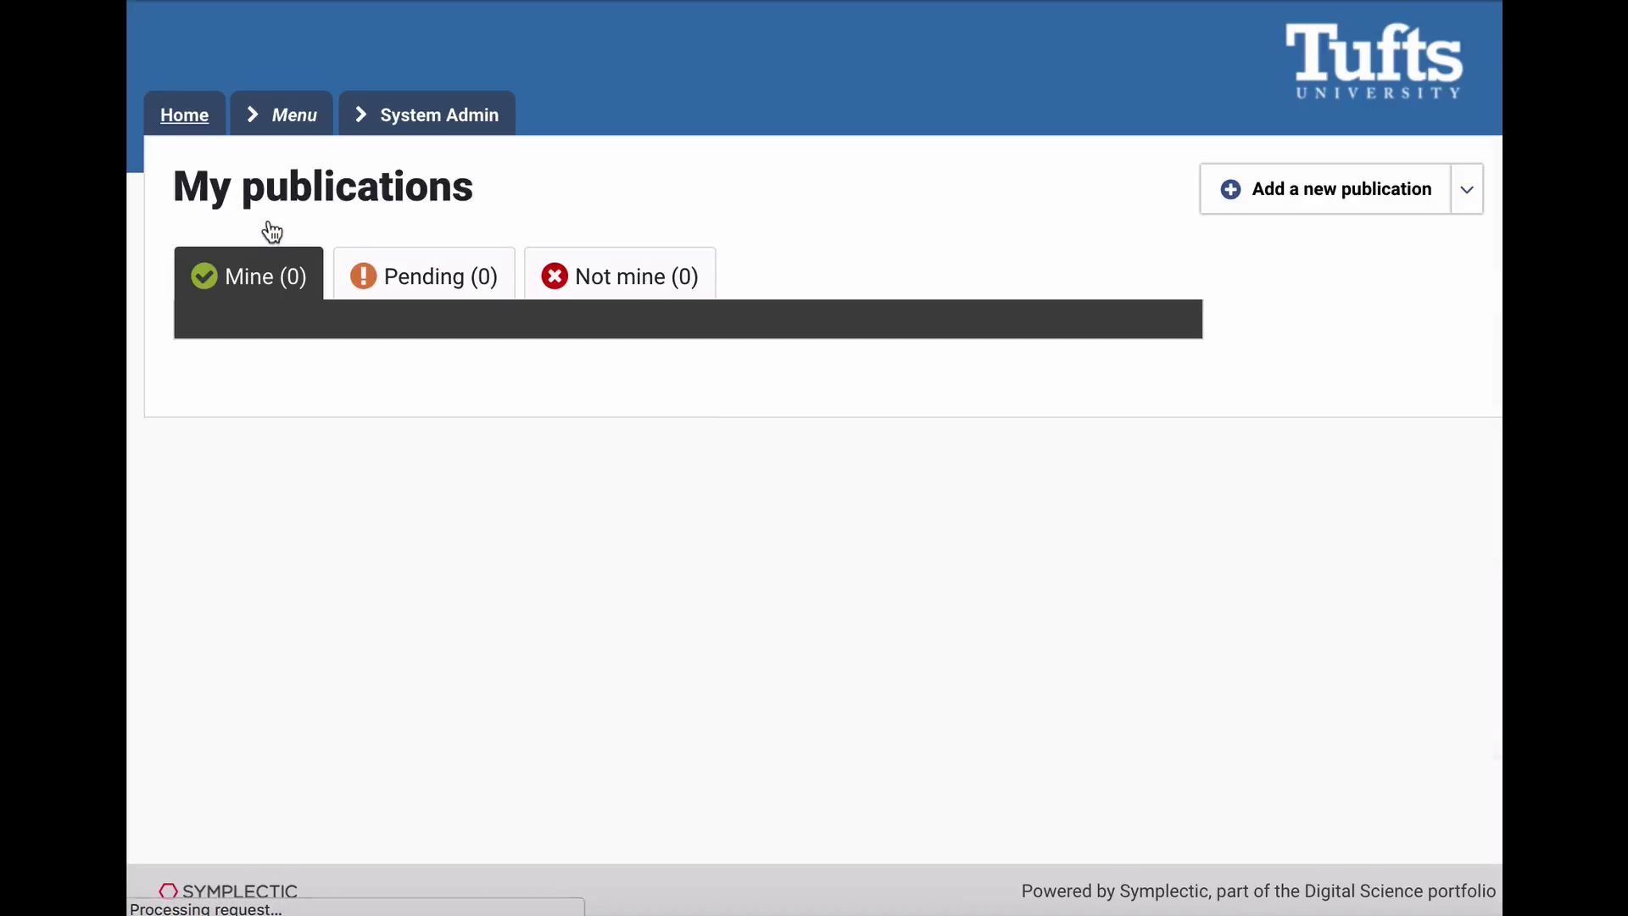
click(424, 273)
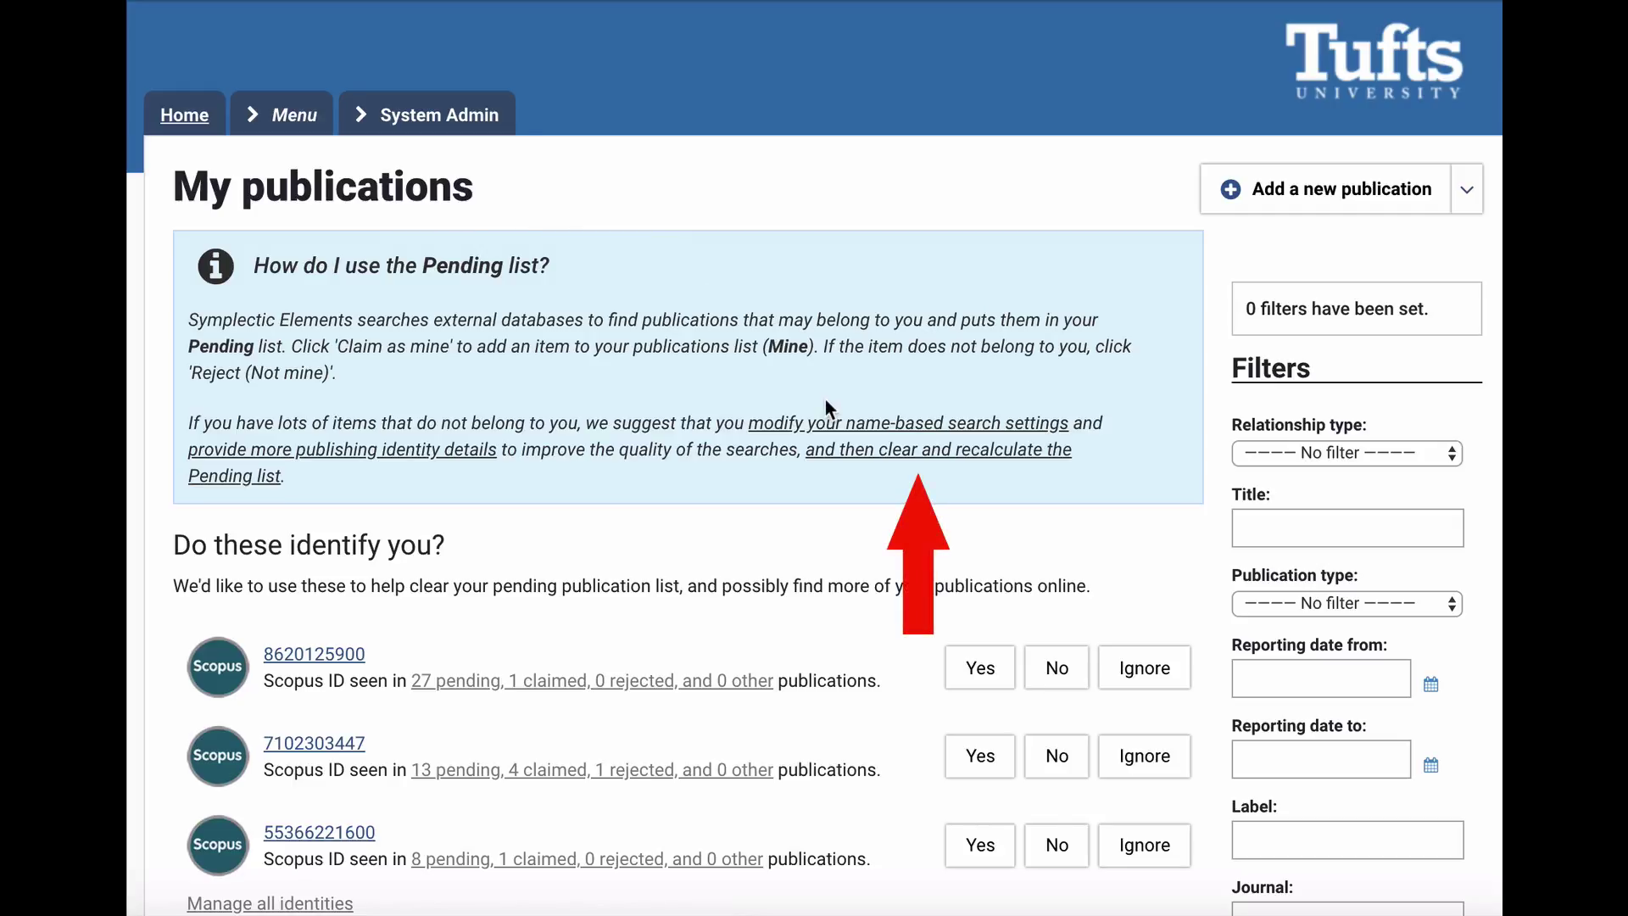
click(835, 450)
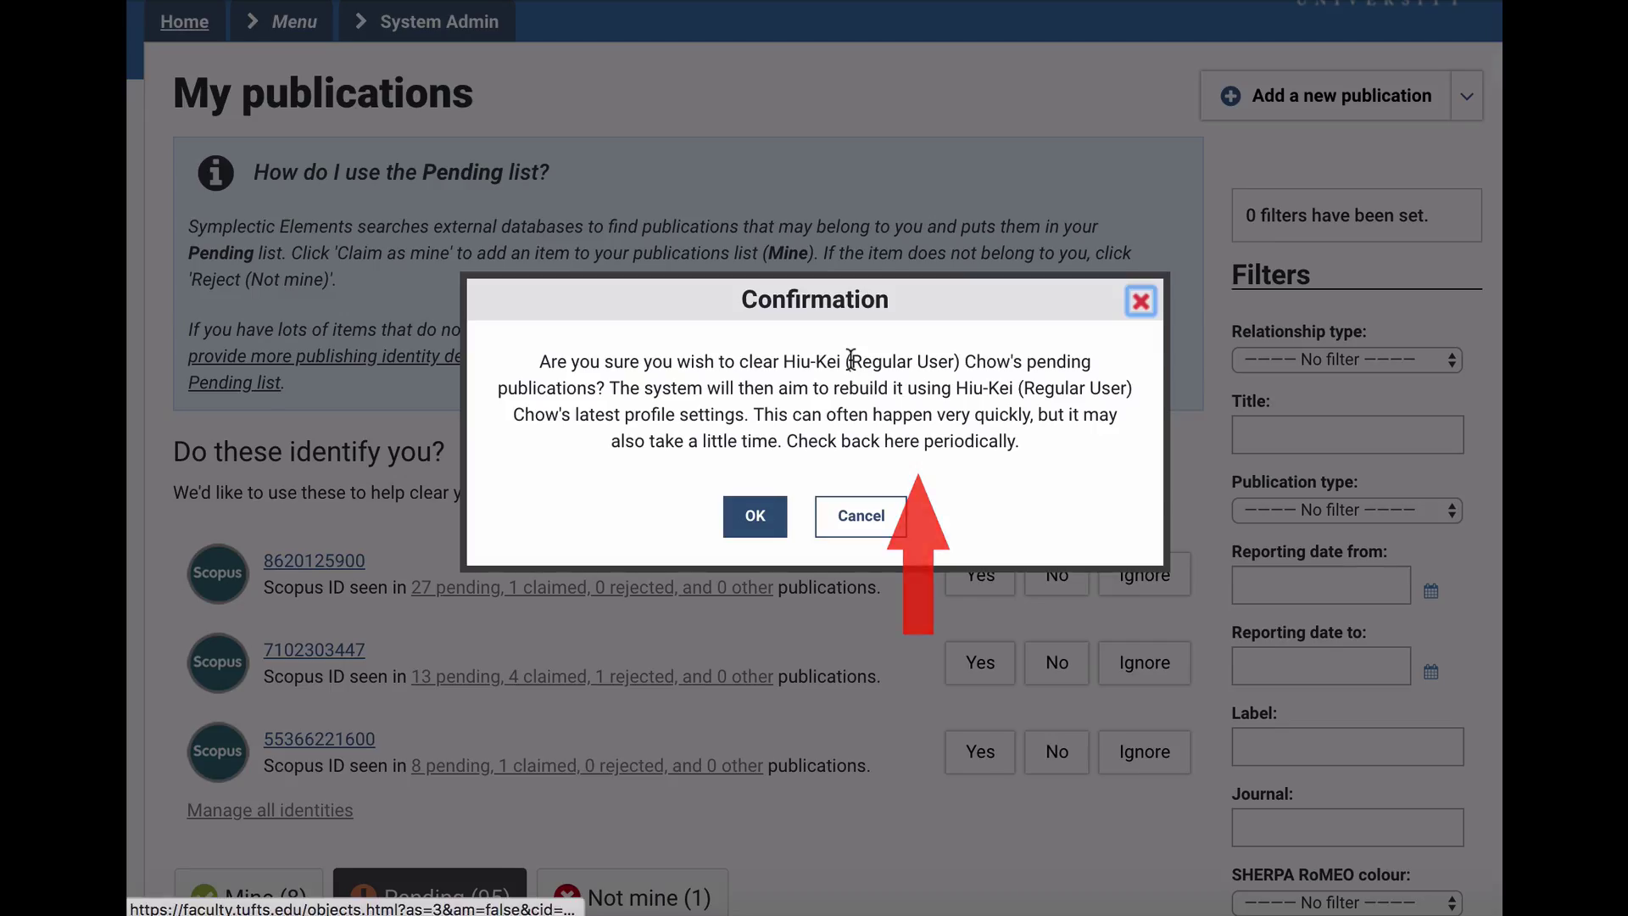
click(757, 517)
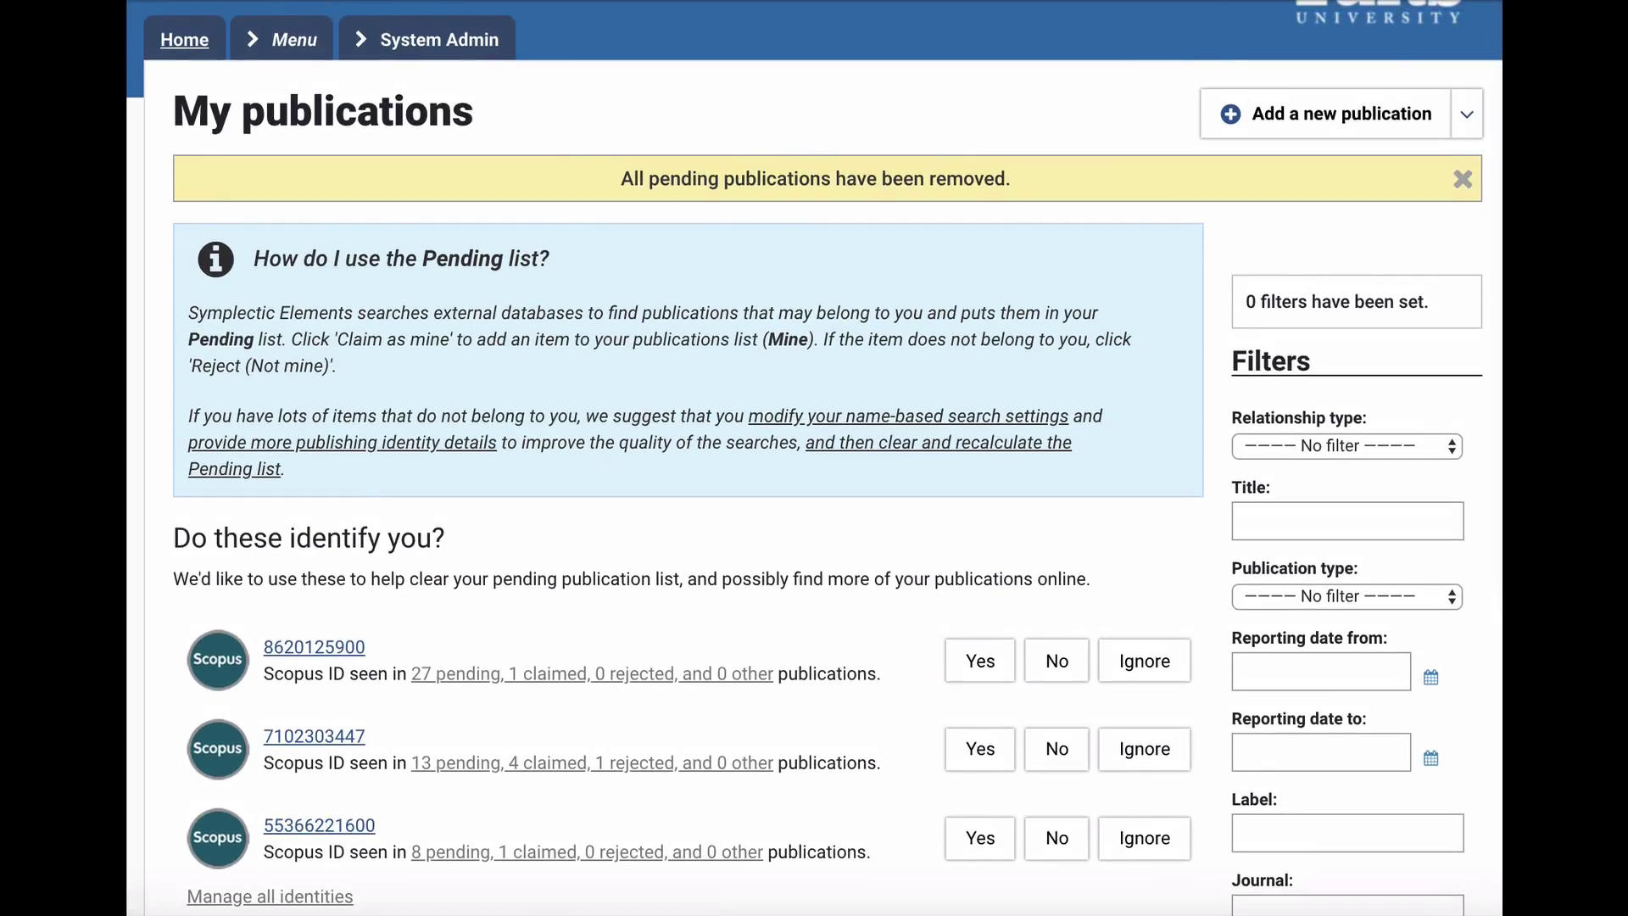
- Return to the publication search settings page
click(283, 40)
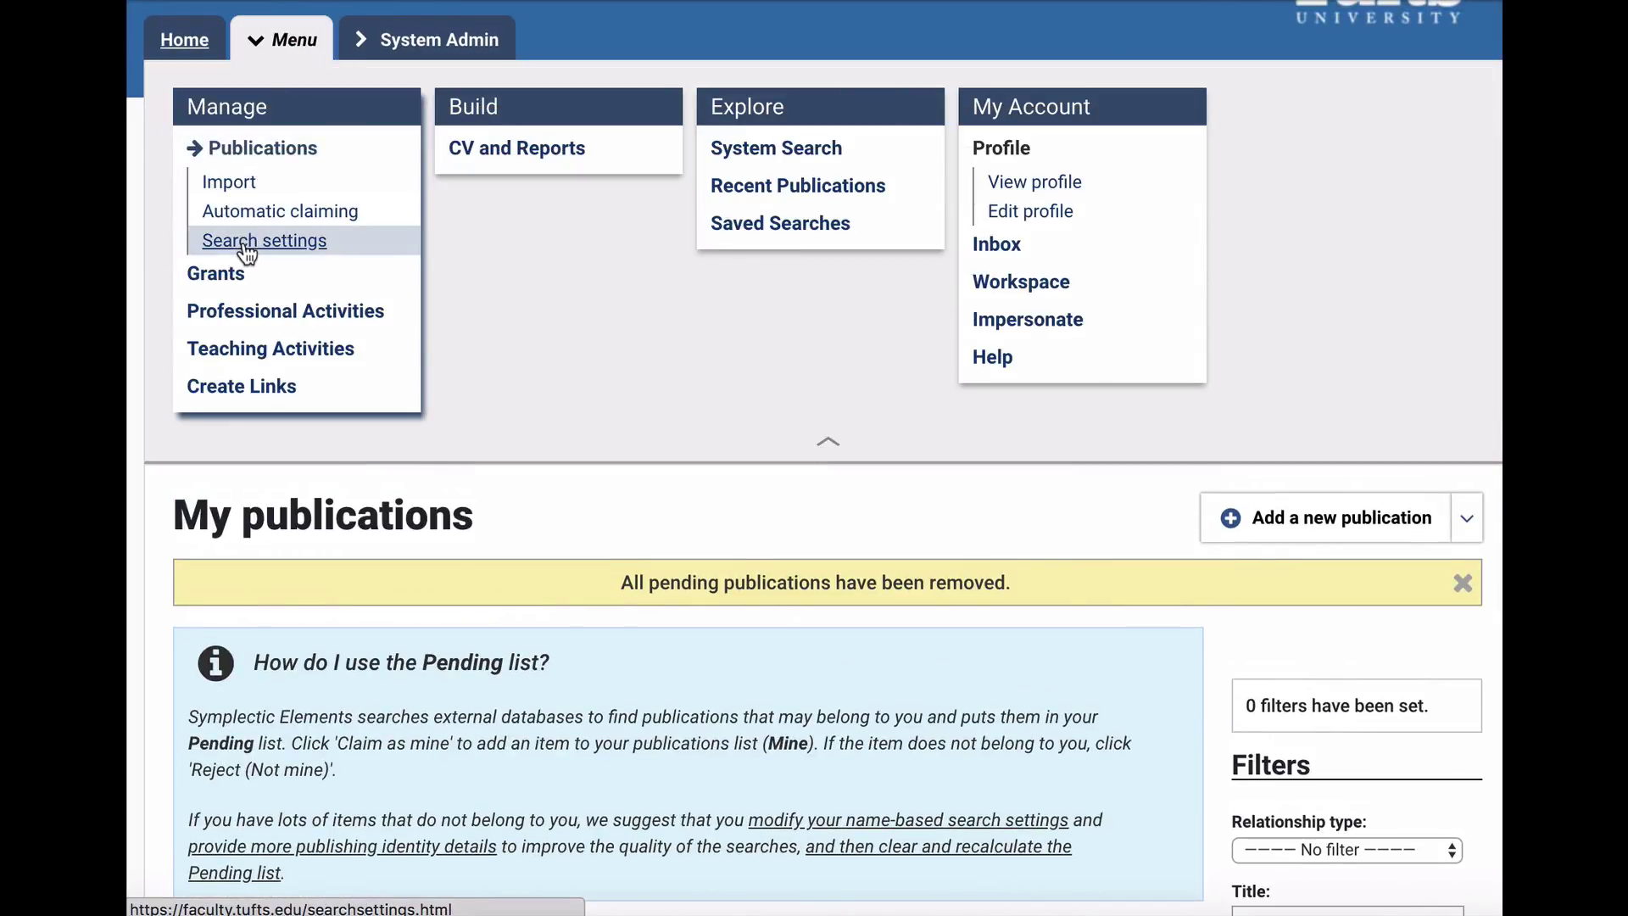
click(246, 242)
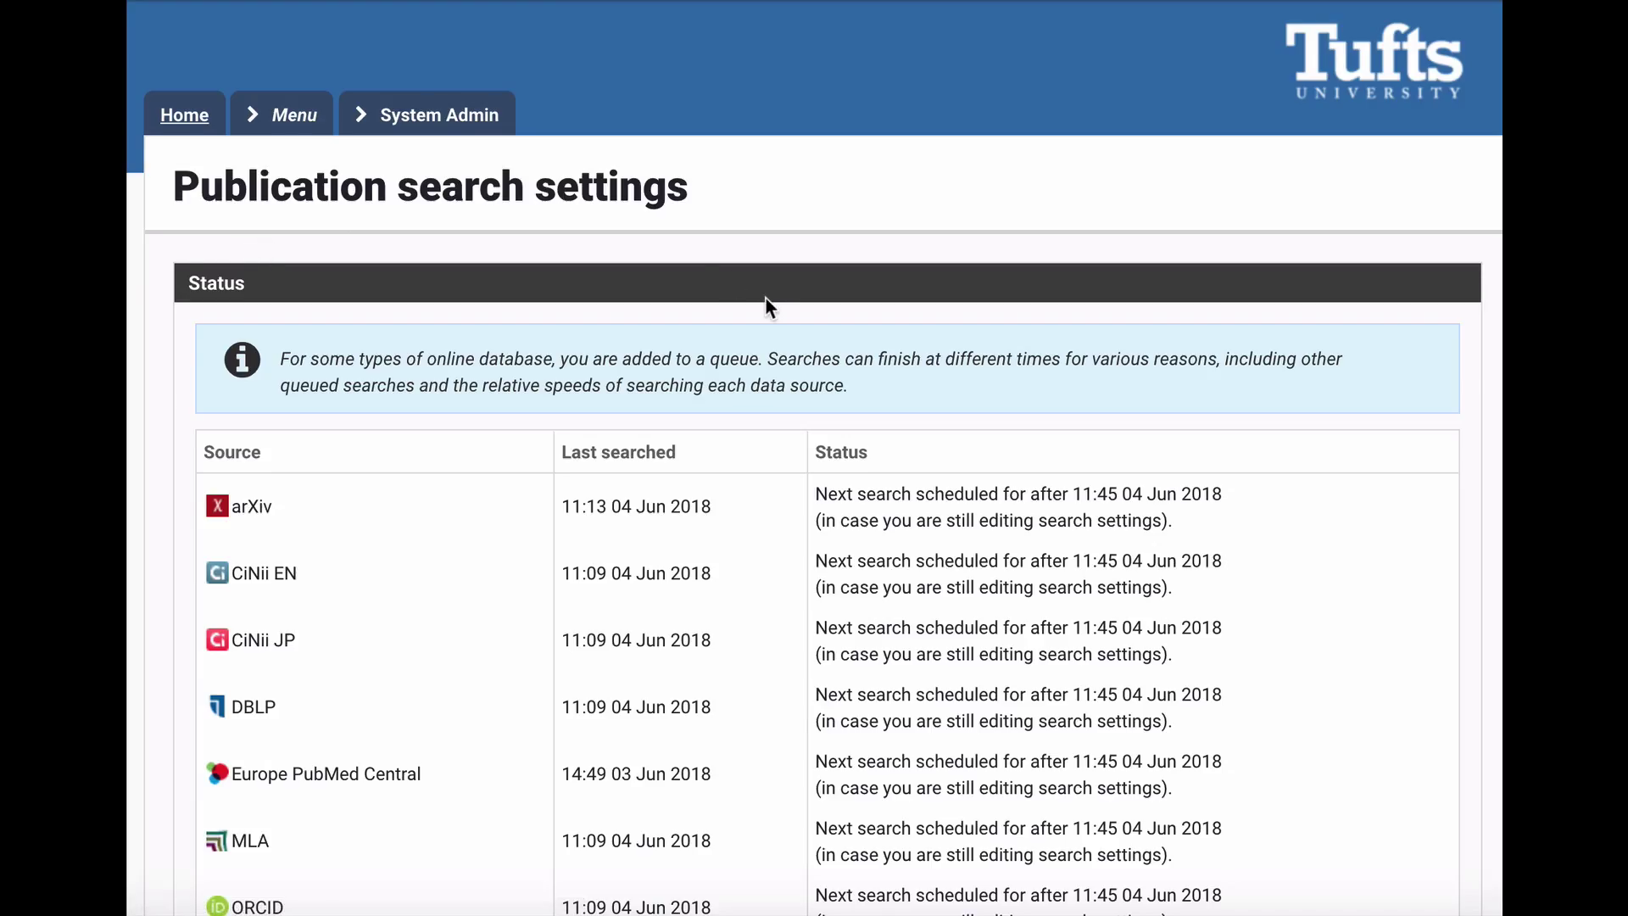
- Run the publication searches across all online data sources and check each source's search status
scroll(765, 298, down, 6)
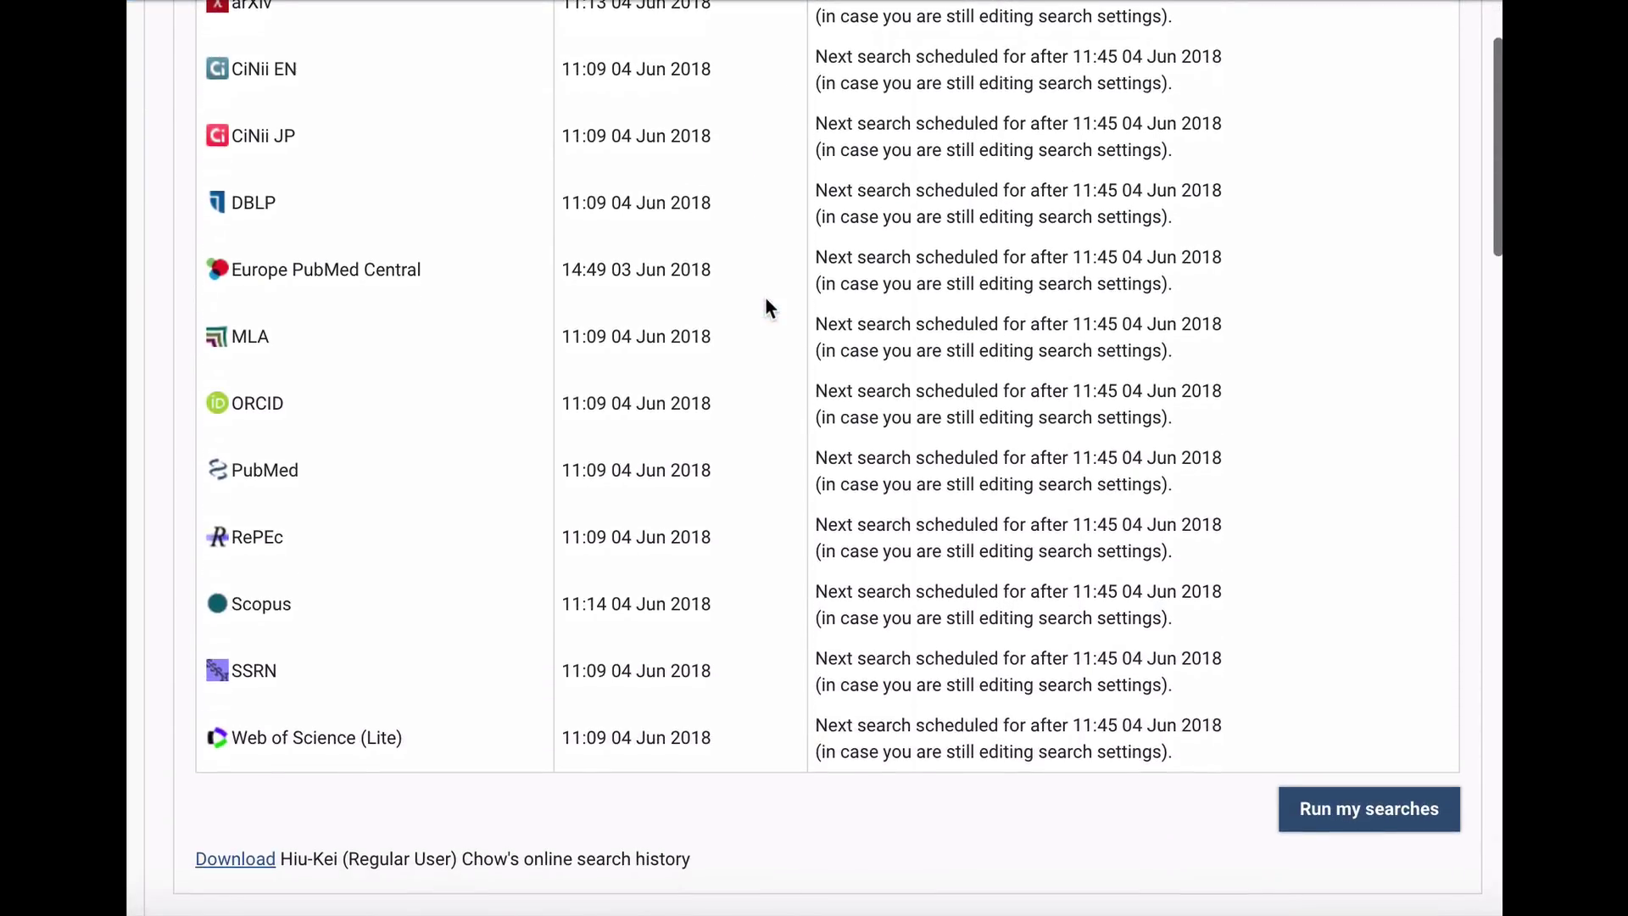
click(1310, 807)
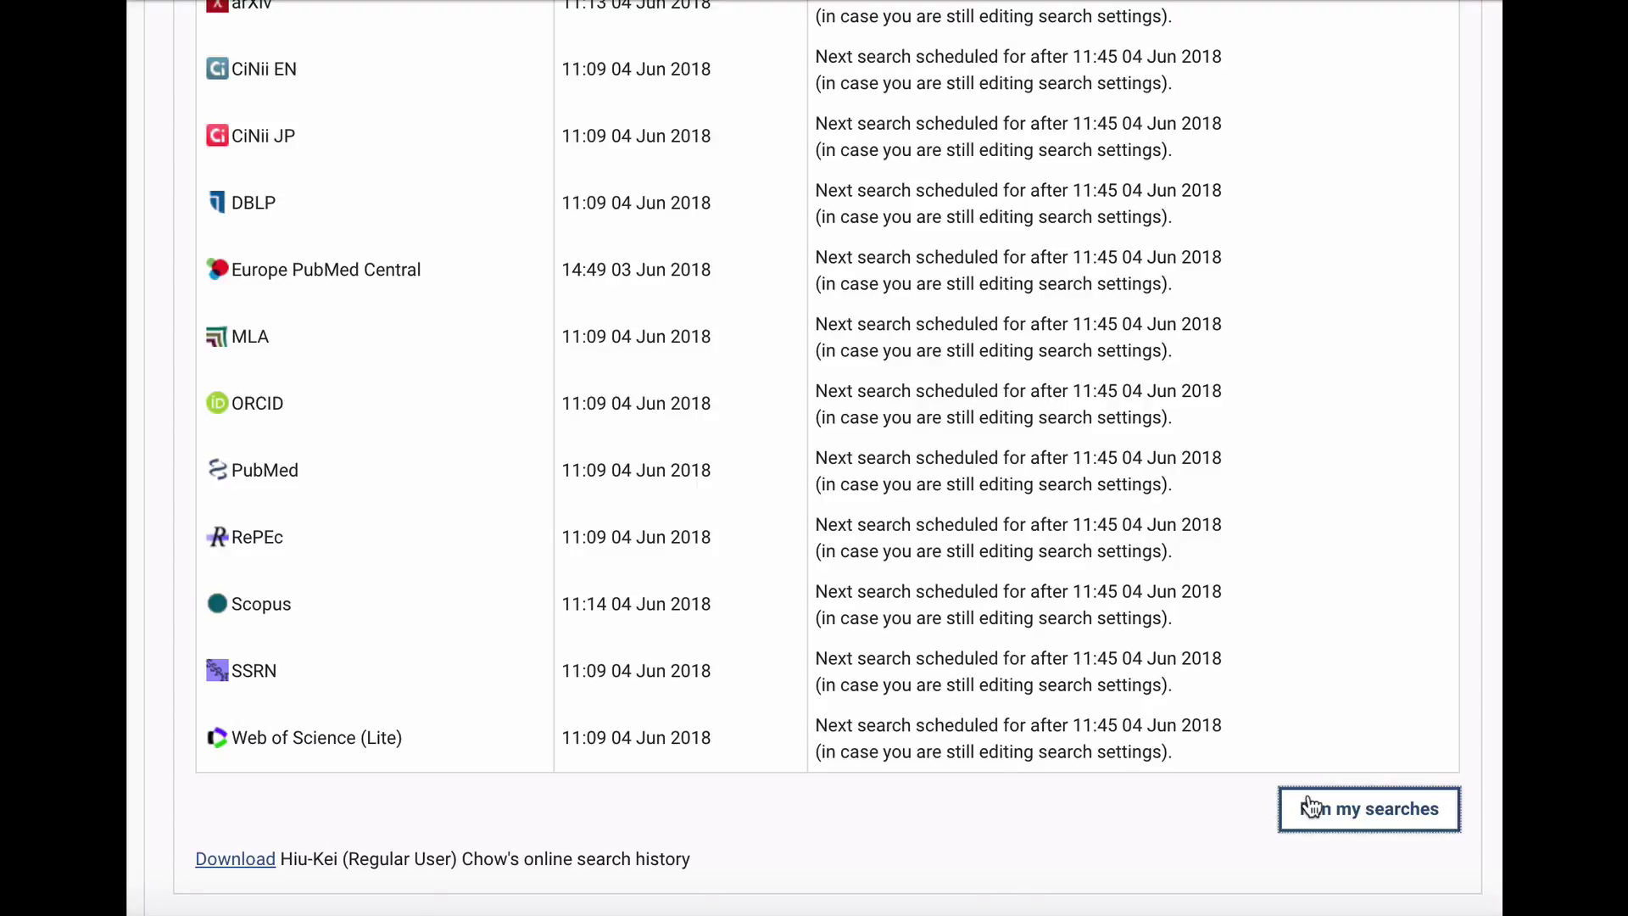
scroll(1143, 567, up, 4)
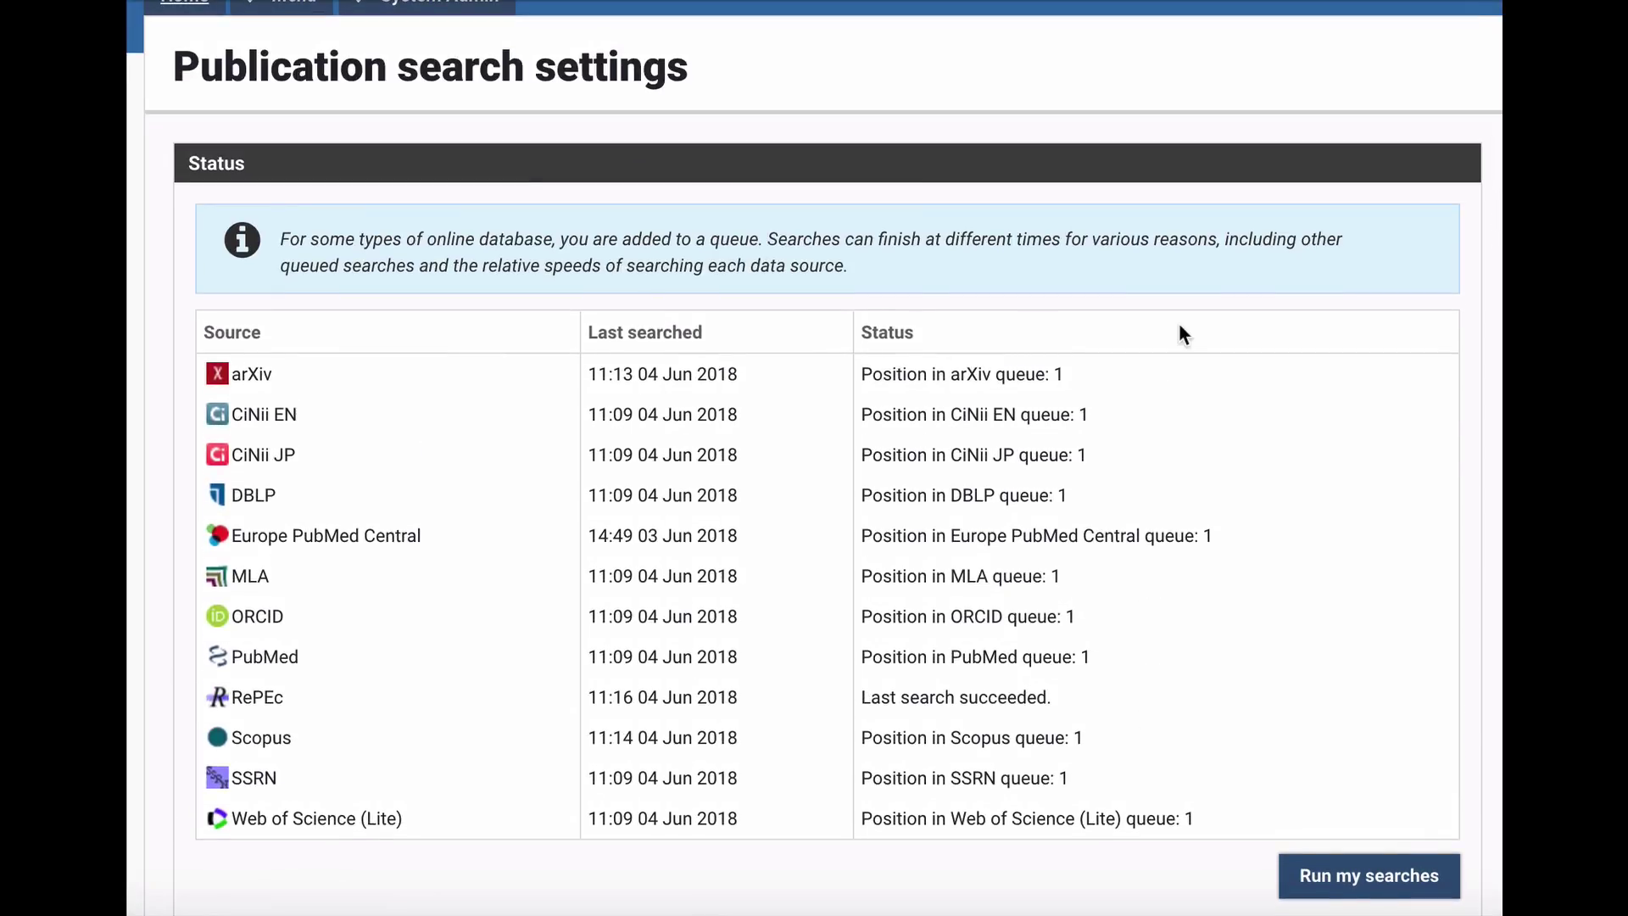
scroll(1179, 325, up, 1)
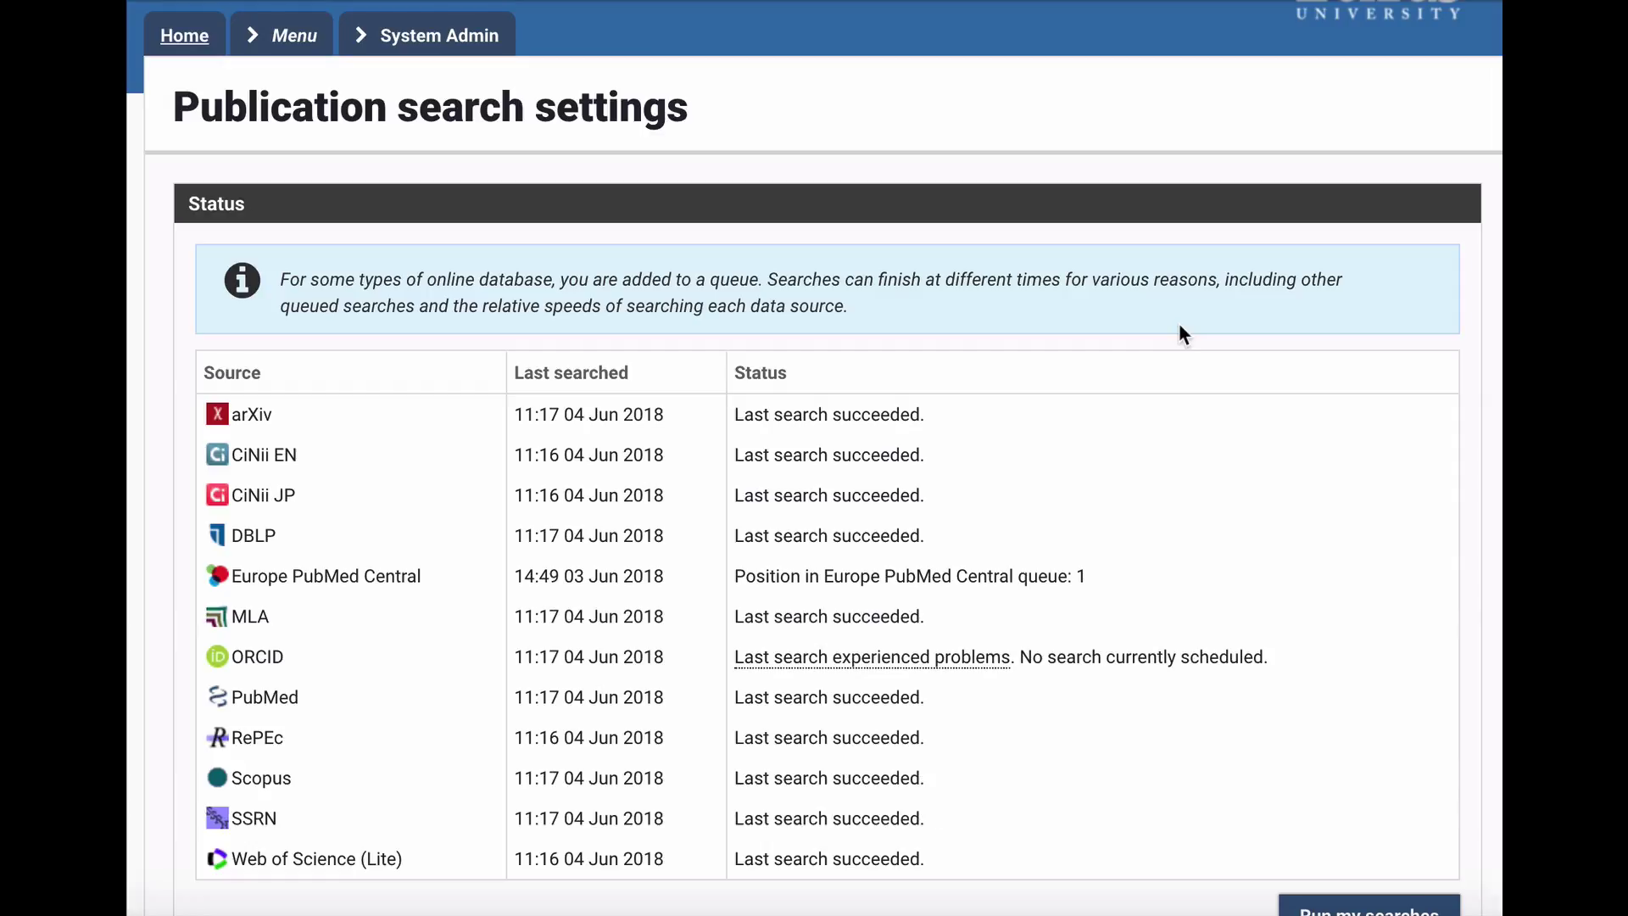
- Open the pending list of My publications and review the pending items and suggested identifiers
click(293, 35)
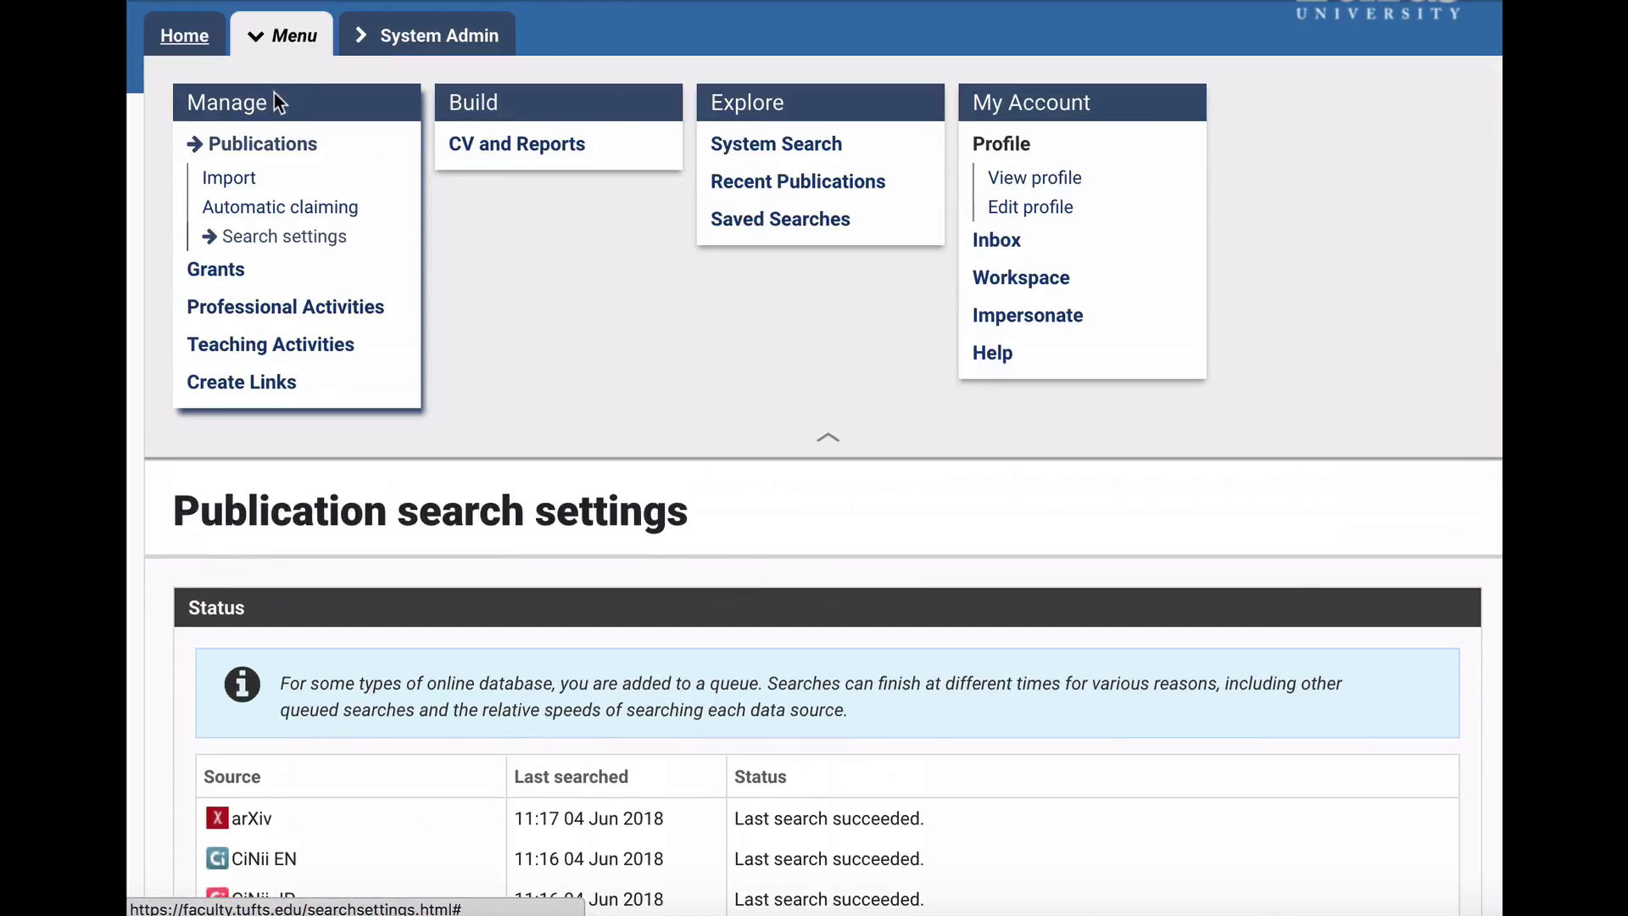
click(258, 146)
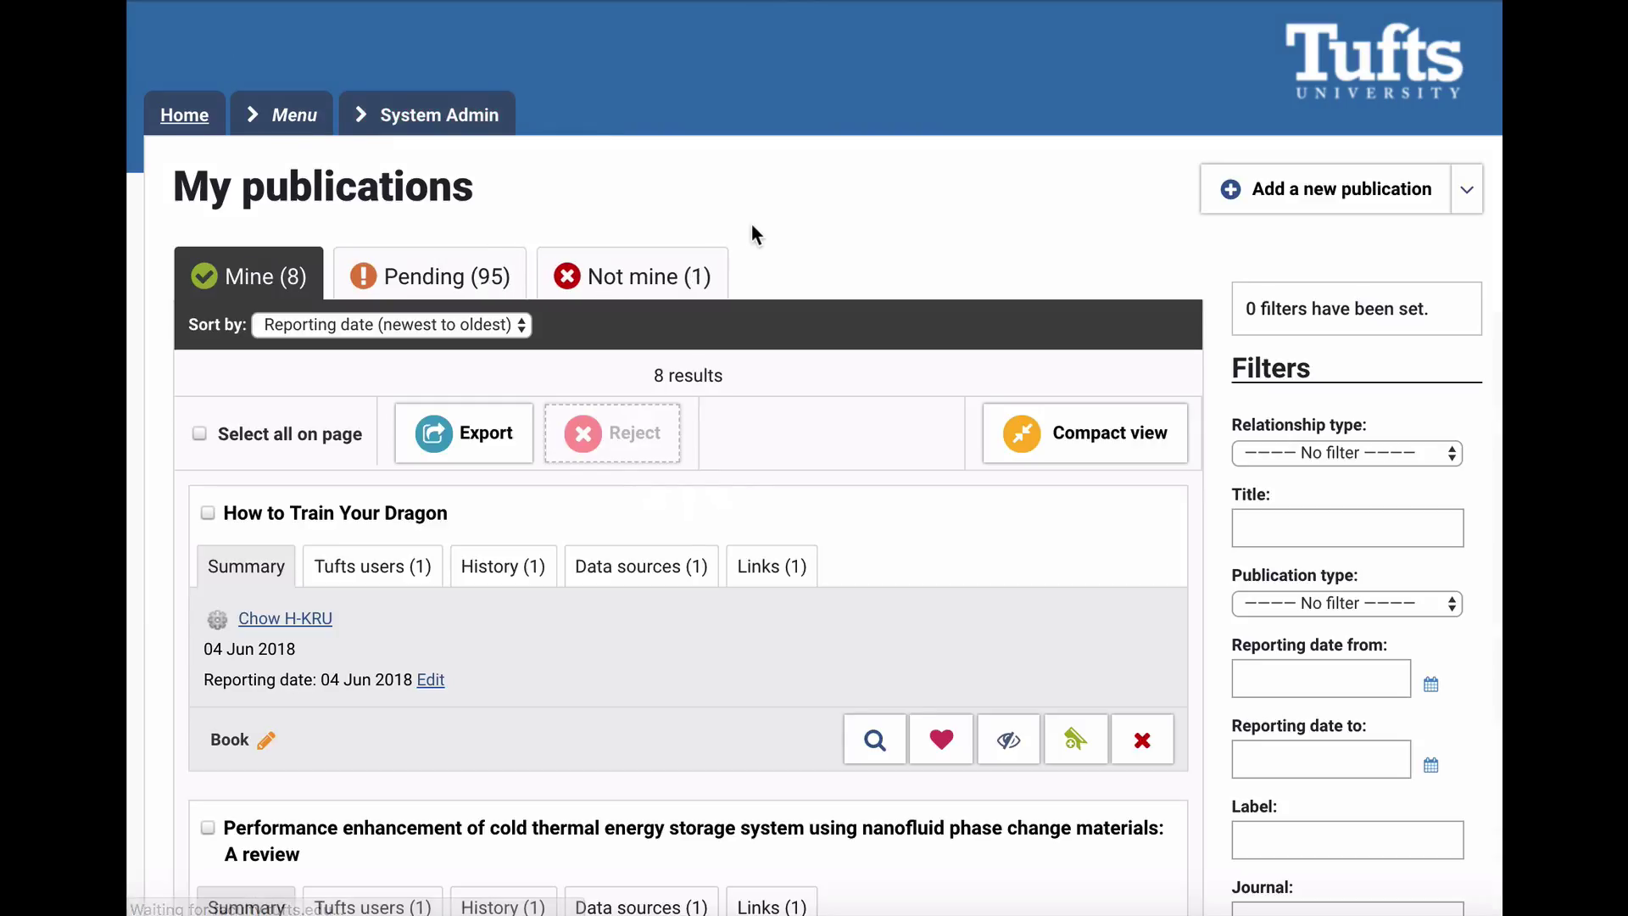
click(480, 267)
scroll(607, 149, down, 7)
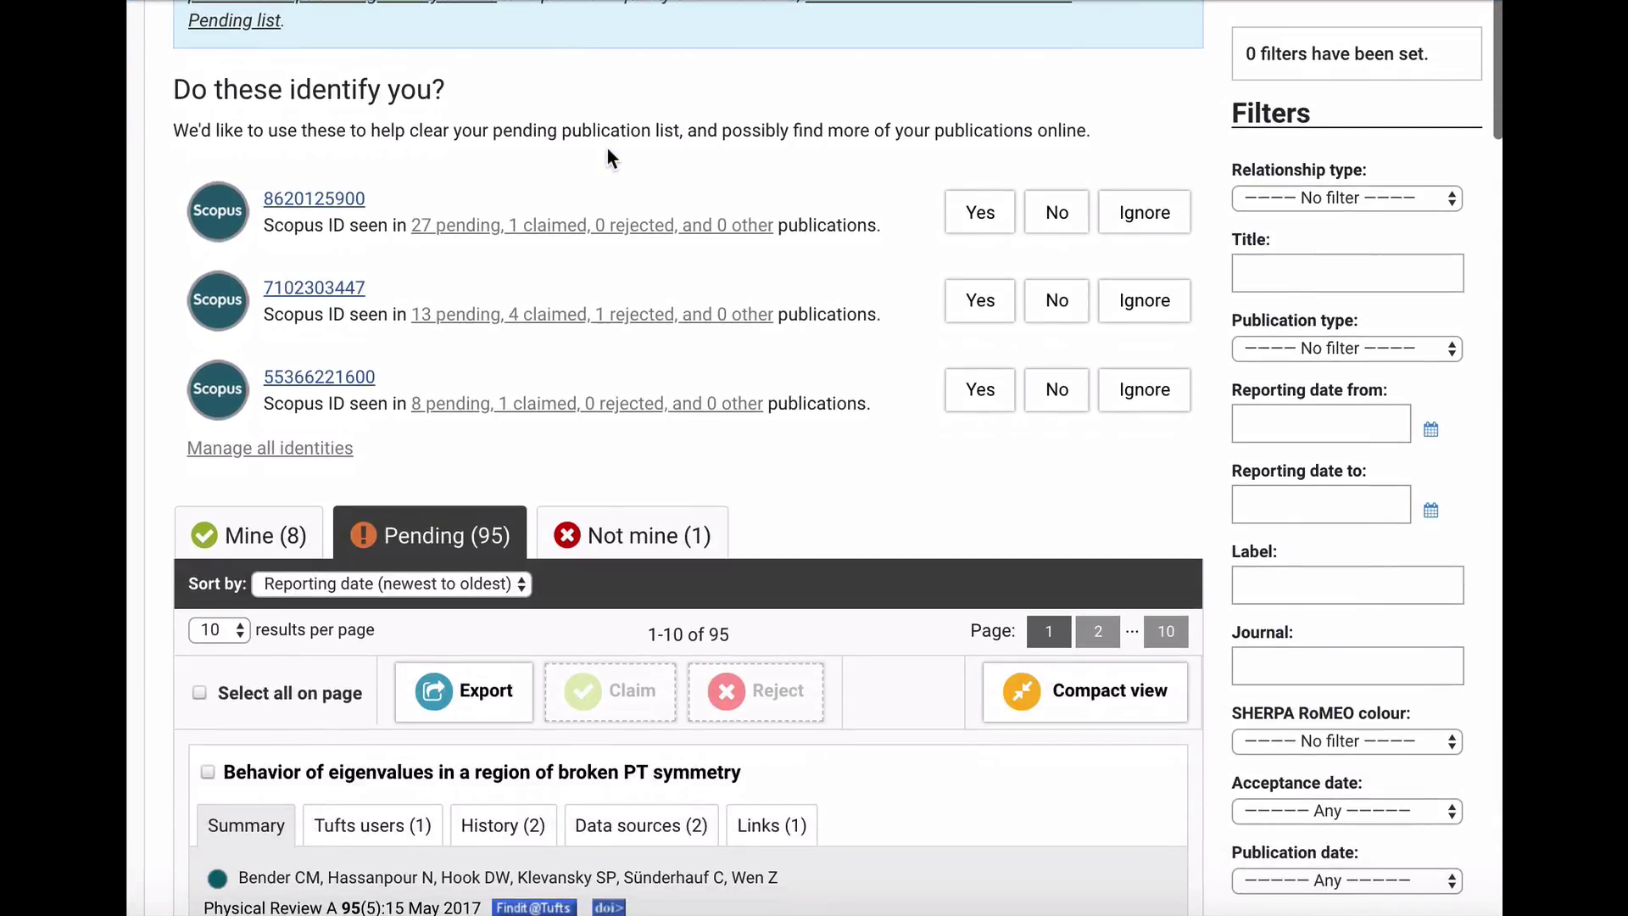